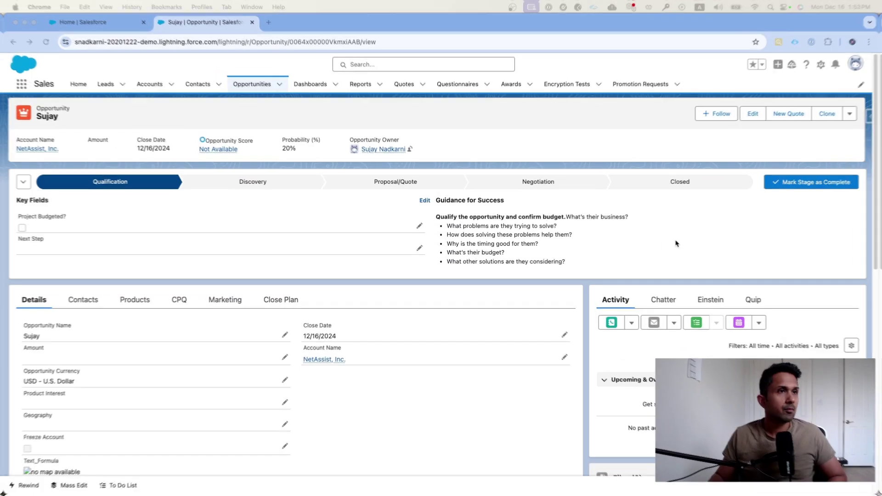
Bring the browser window showing the NetAssist, Inc. opportunity into focus
{"action": "left_click", "coordinate": [684, 237]}
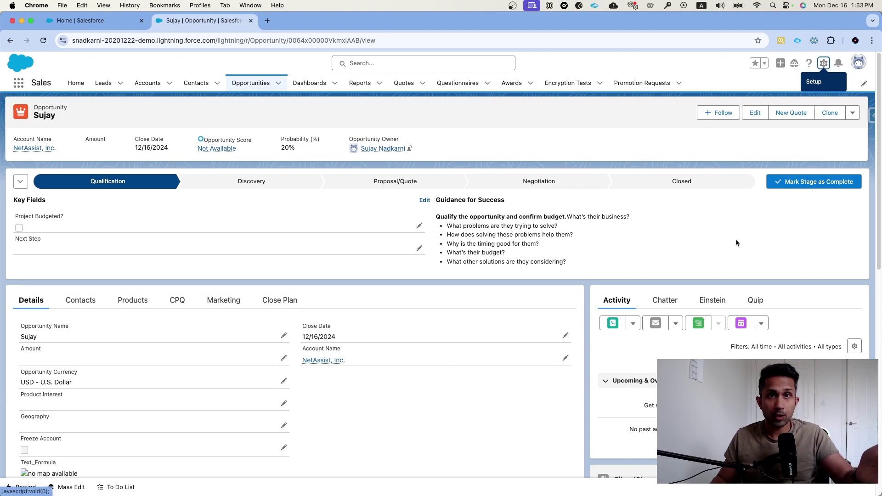
Open Setup in a new tab, find Custom Settings via Quick Find 'Custom Sett', and start a new one
{"action": "left_click", "coordinate": [821, 67]}
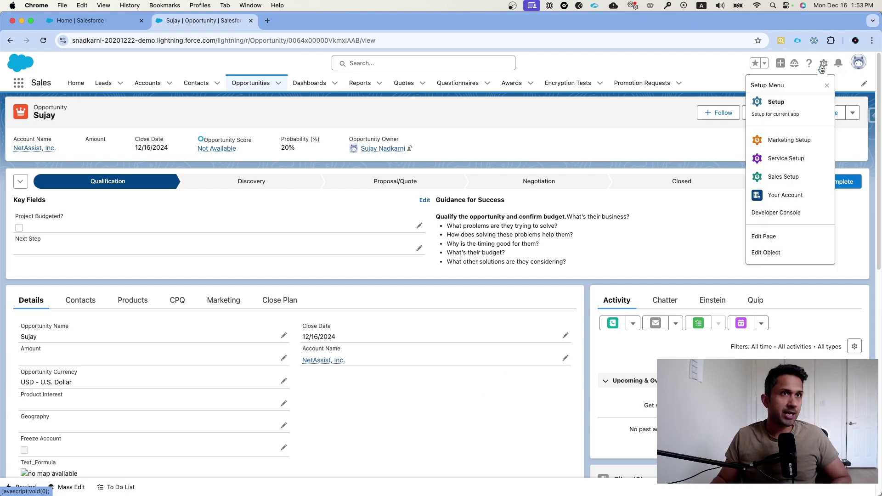
{"action": "left_click", "coordinate": [783, 103]}
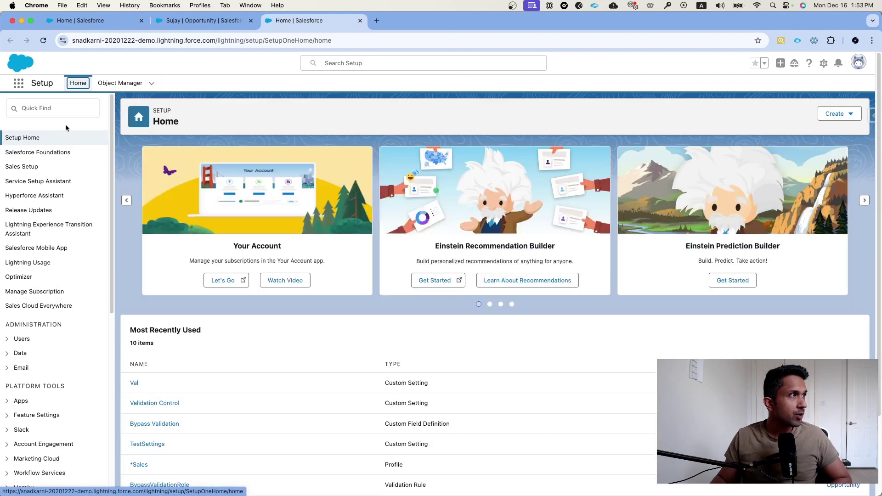
{"action": "left_click", "coordinate": [60, 108]}
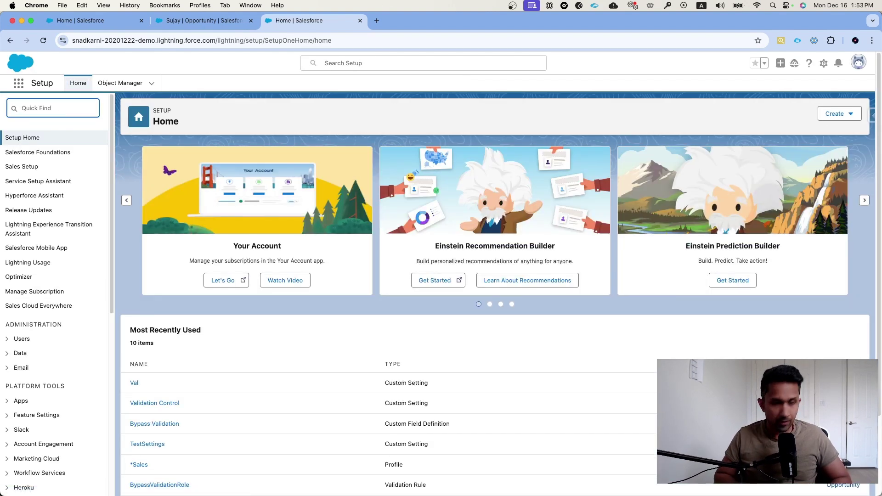
{"action": "type", "text": "Custom Sett"}
{"action": "left_click", "coordinate": [48, 152]}
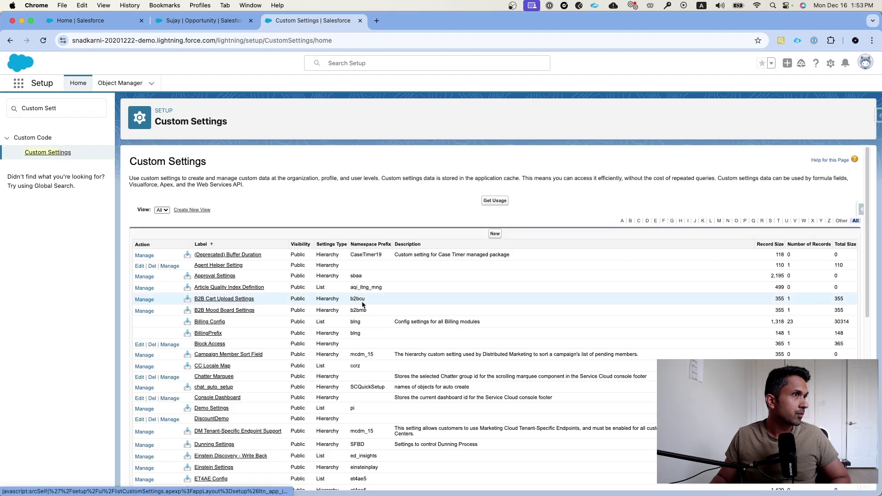
{"action": "left_click", "coordinate": [495, 234]}
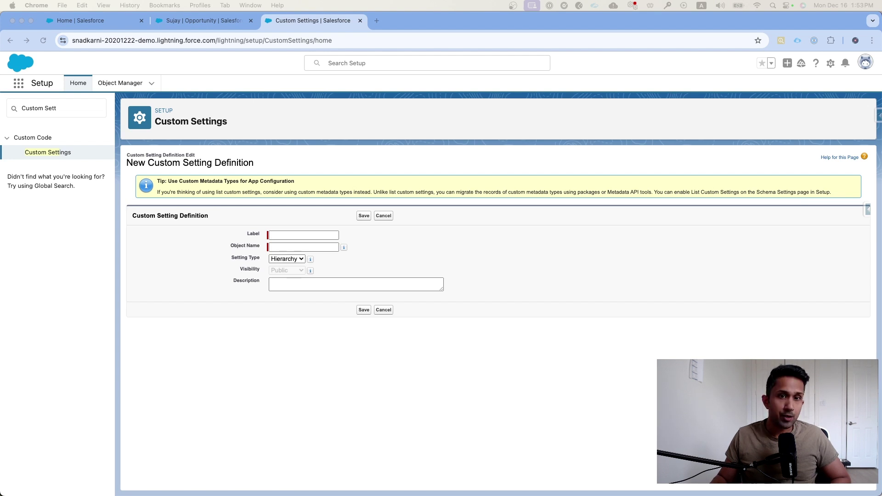
Enter 'BypassValidation' as both the custom setting's label and object name
{"action": "left_click", "coordinate": [298, 237]}
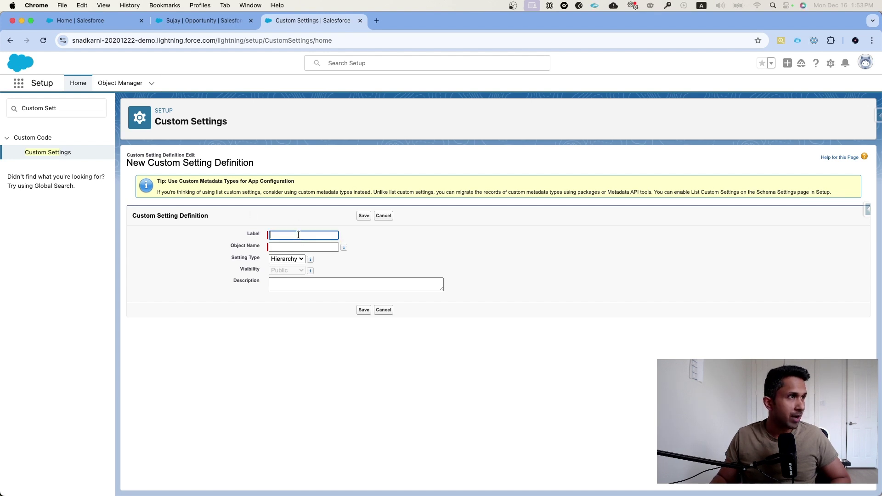
{"action": "type", "text": "Validation"}
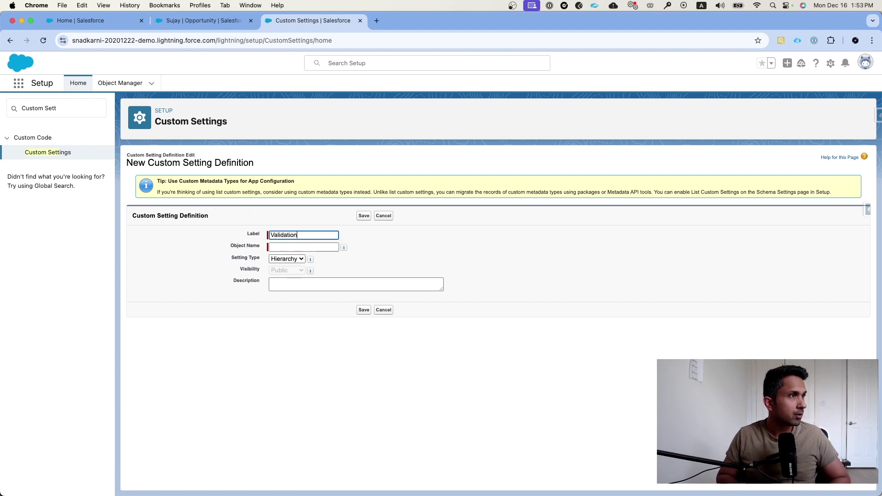
{"action": "type", "text": "Contro"}
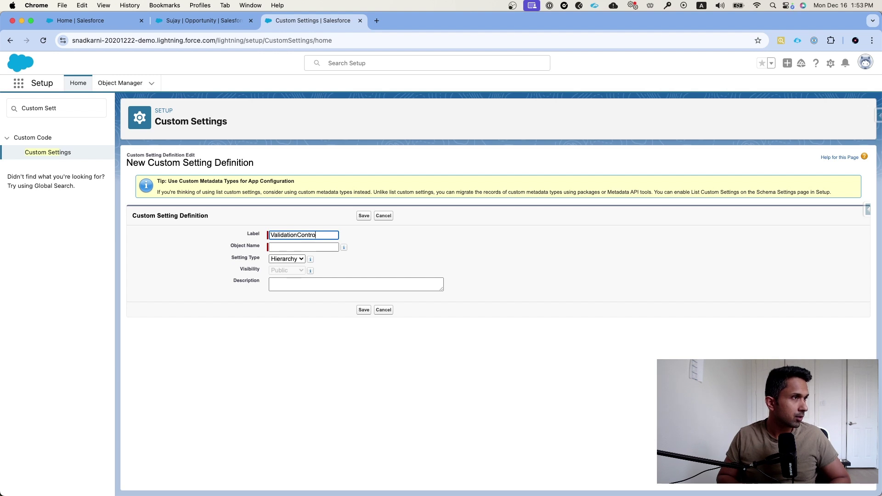
{"action": "key", "text": "BackSpace"}
{"action": "key", "text": "BackSpace"}
{"action": "key", "text": "BackSpace"}
{"action": "key", "text": "BackSpace"}
{"action": "key", "text": "BackSpace"}
{"action": "key", "text": "BackSpace"}
{"action": "type", "text": "Rule"}
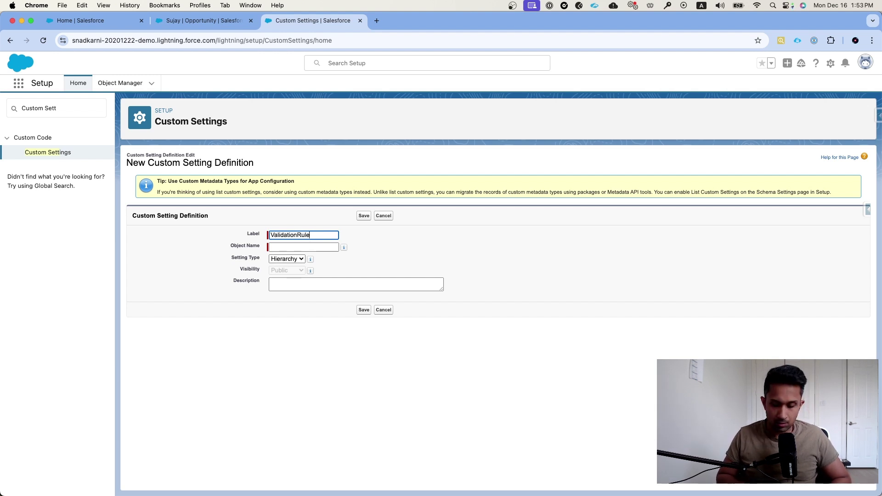
{"action": "key", "text": "super+a"}
{"action": "type", "text": "BypassValidation"}
{"action": "key", "text": "Tab"}
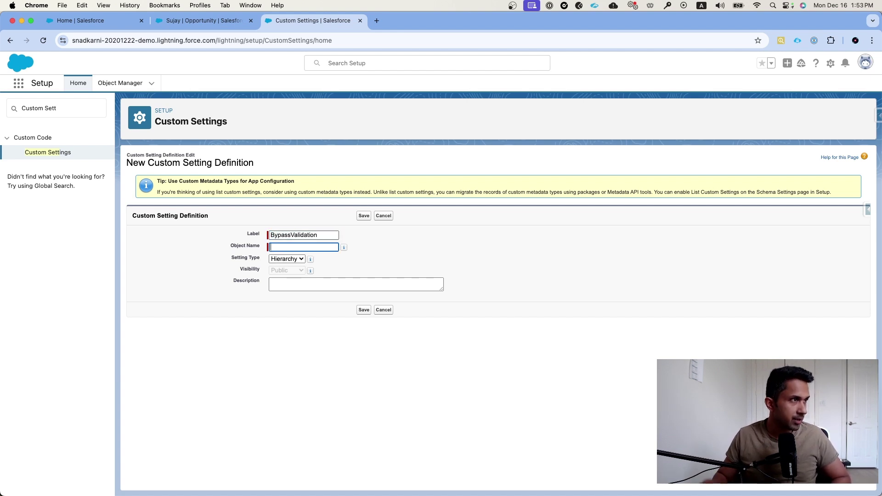
{"action": "left_click_drag", "start_coordinate": [317, 235], "coordinate": [268, 235]}
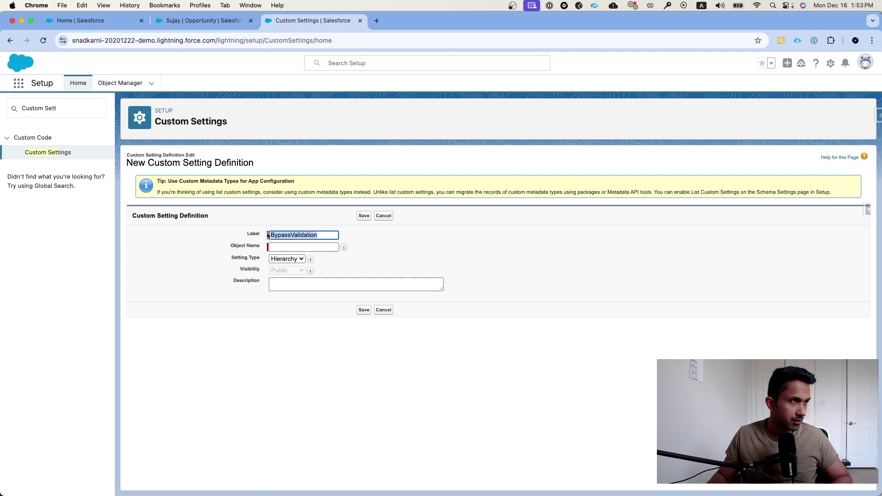
{"action": "key", "text": "super+c"}
{"action": "left_click", "coordinate": [292, 247]}
{"action": "key", "text": "super+v"}
Add the description 'This setting is used to bypass validation rules for certain profile' and save
{"action": "left_click", "coordinate": [297, 289]}
{"action": "type", "text": "This setting is used to bypas"}
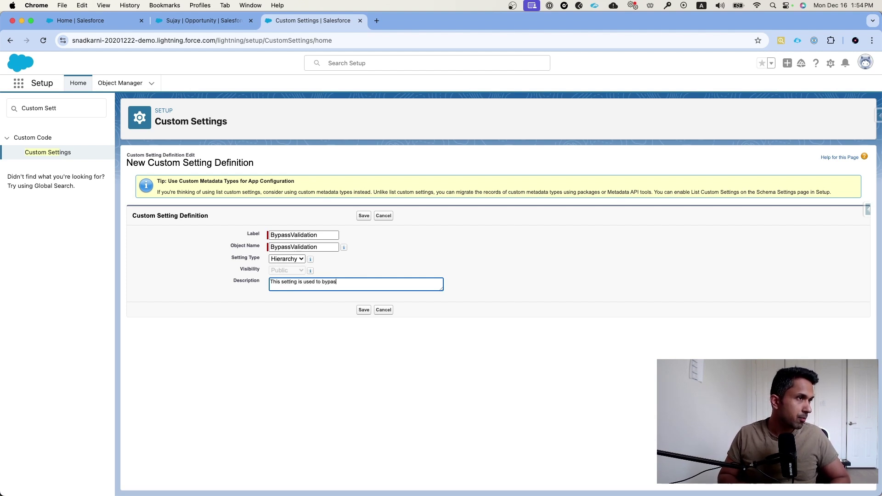
{"action": "type", "text": "s validation ru"}
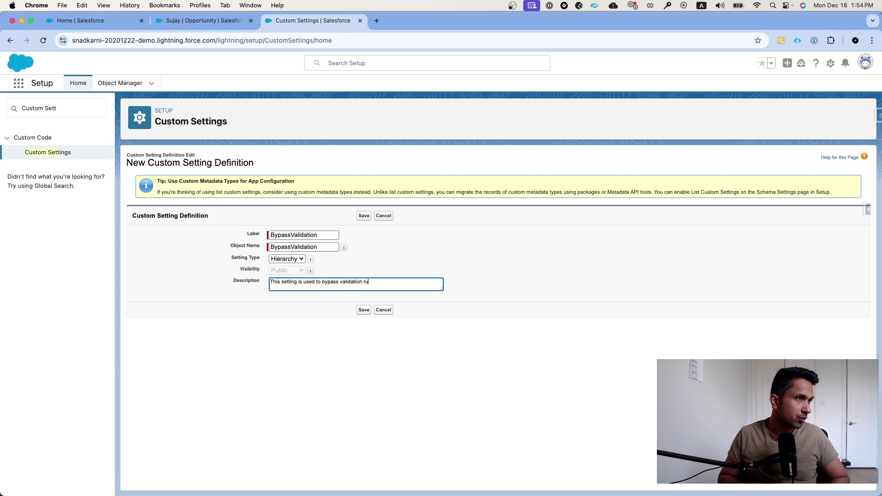
{"action": "type", "text": "les for certain profile"}
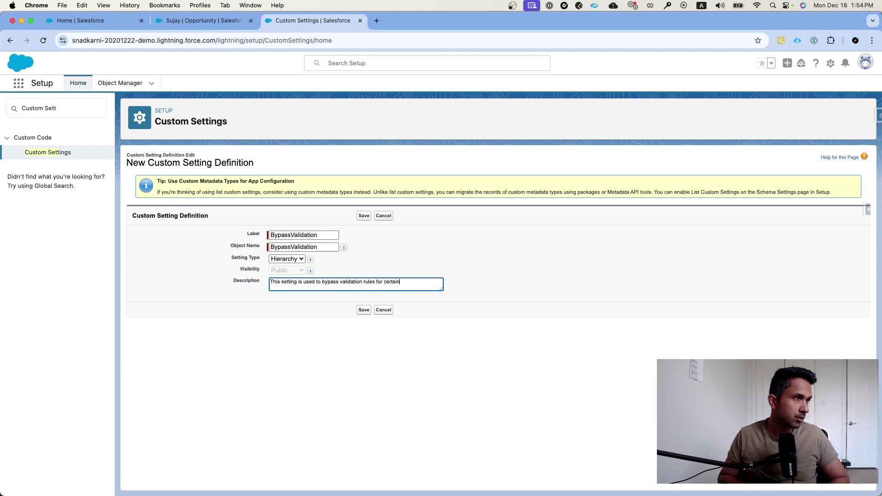
{"action": "left_click", "coordinate": [506, 334]}
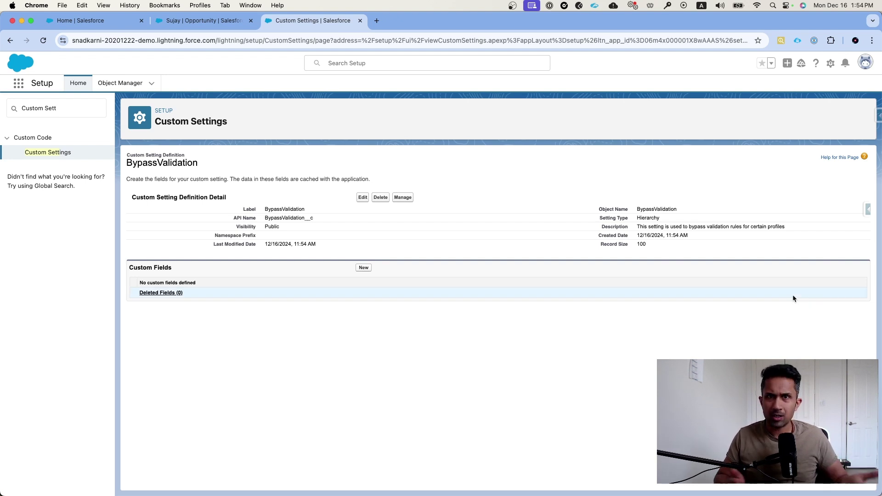
{"action": "left_click", "coordinate": [364, 268]}
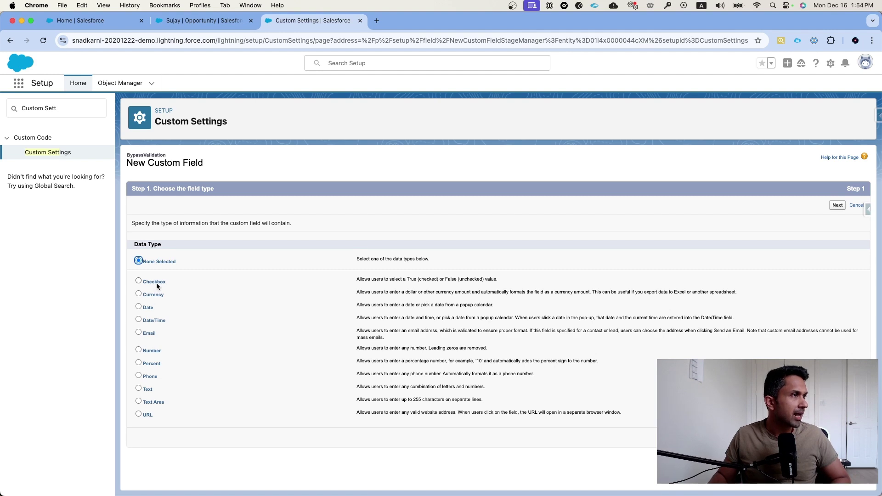
Create a Checkbox field labelled BypassVR, leaving the description empty, and save it
{"action": "left_click", "coordinate": [155, 283]}
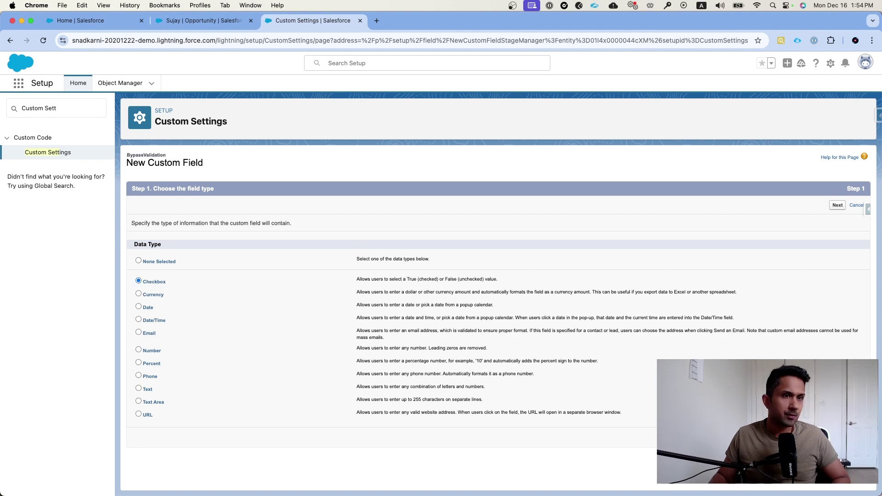
{"action": "left_click", "coordinate": [837, 438]}
{"action": "type", "text": "BypassVR"}
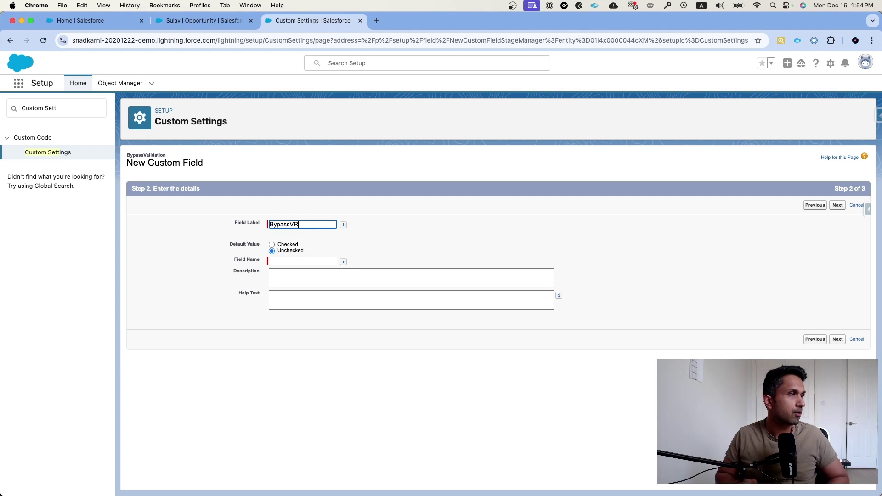
{"action": "key", "text": "Tab"}
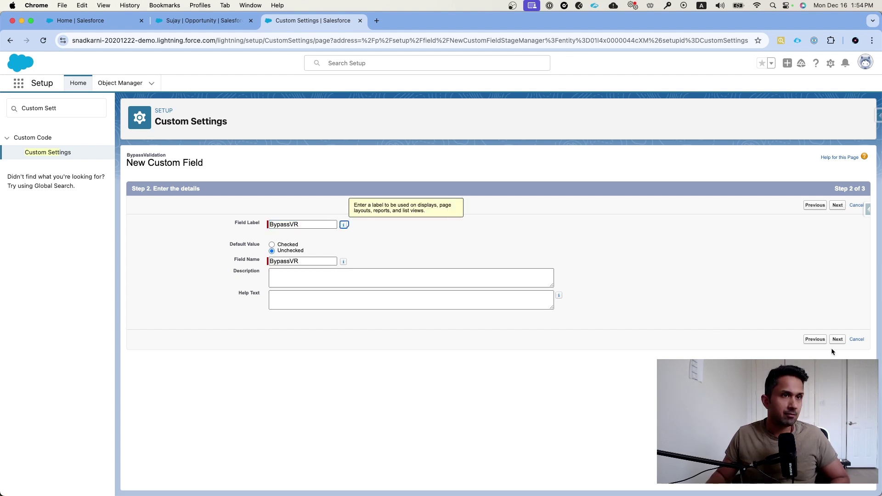
{"action": "left_click", "coordinate": [338, 281]}
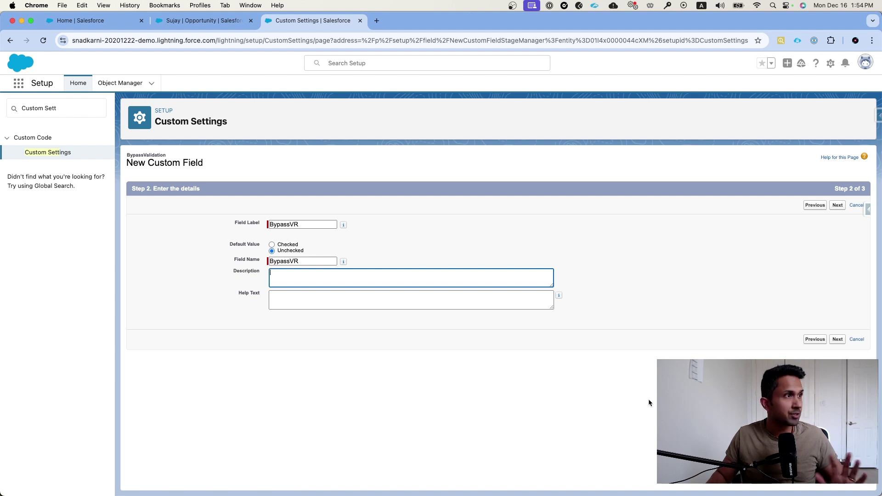
{"action": "left_click", "coordinate": [839, 339]}
{"action": "left_click", "coordinate": [838, 339]}
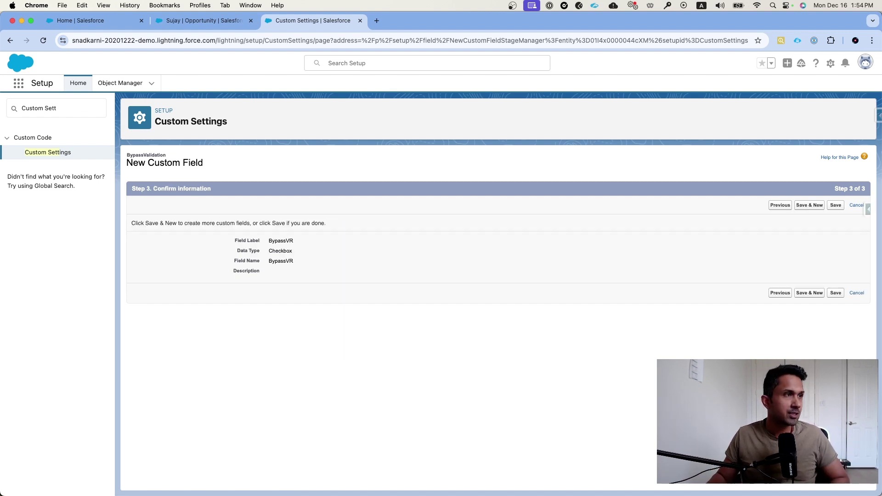
{"action": "left_click", "coordinate": [836, 293]}
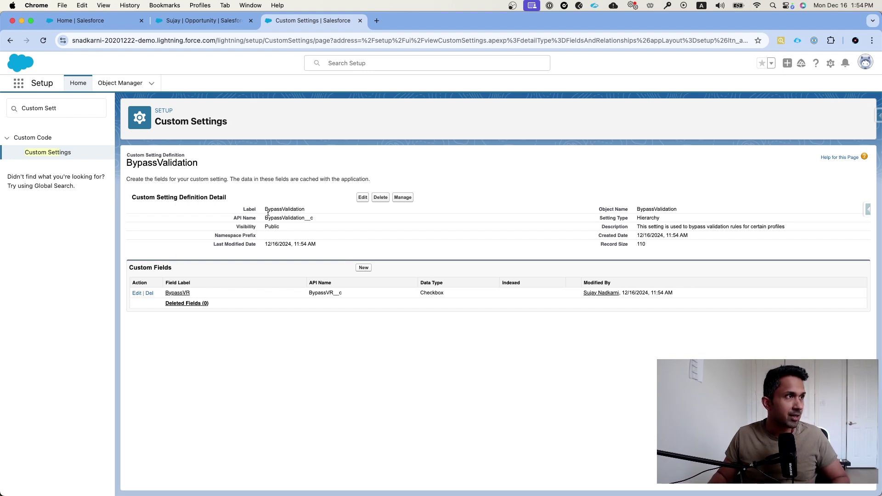
From the BypassValidation__c detail page, open Manage to see its stored records
{"action": "left_click_drag", "start_coordinate": [266, 217], "coordinate": [333, 220]}
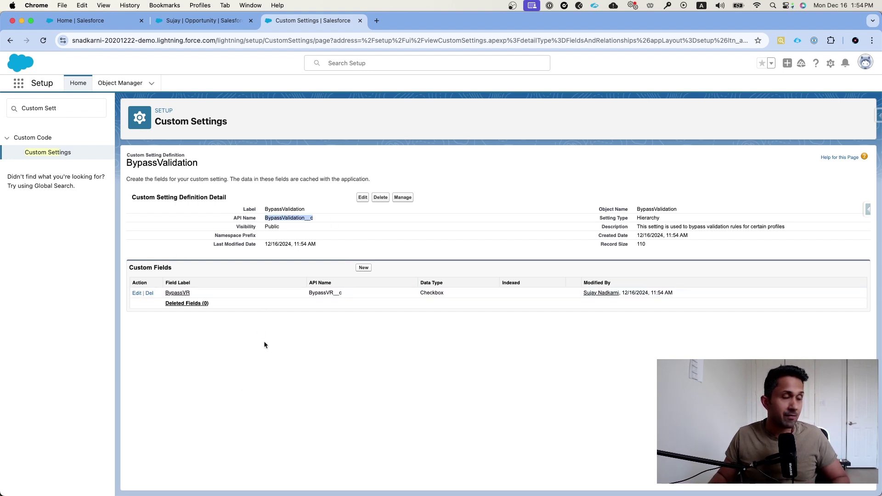
{"action": "left_click", "coordinate": [265, 385]}
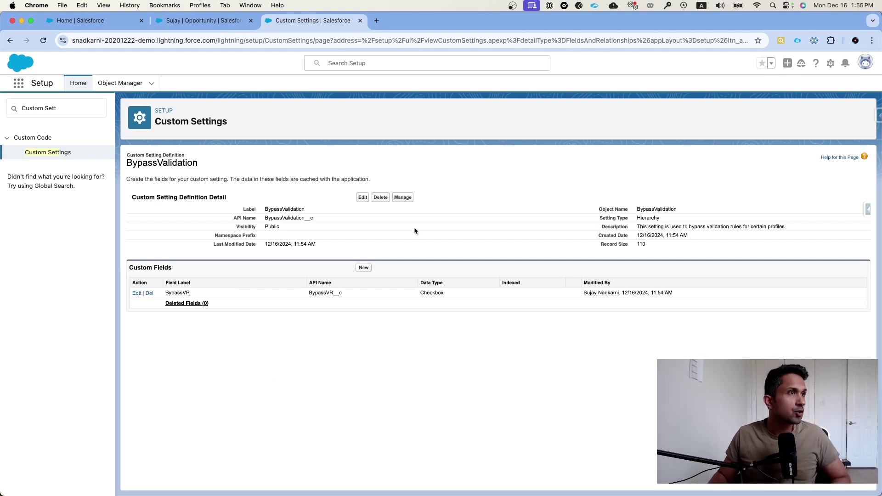
{"action": "left_click", "coordinate": [403, 198]}
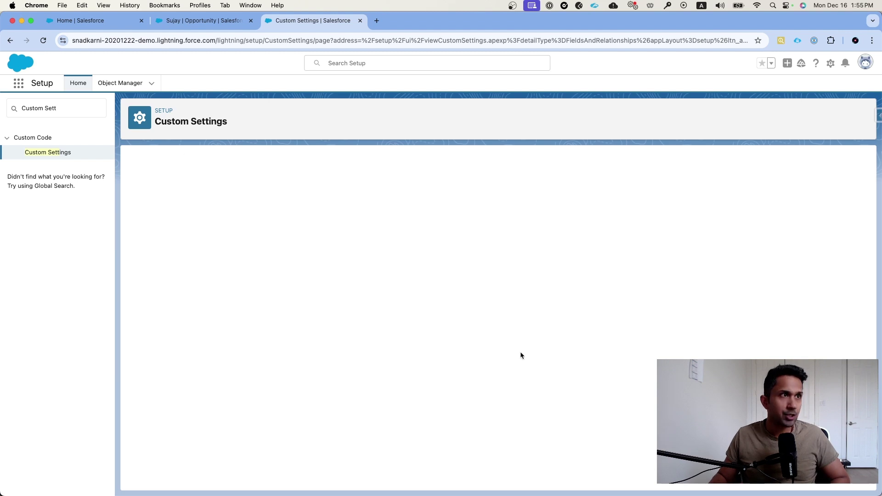
Add a new record with location profile System Administrator and BypassVR checked, then save
{"action": "left_click", "coordinate": [498, 273]}
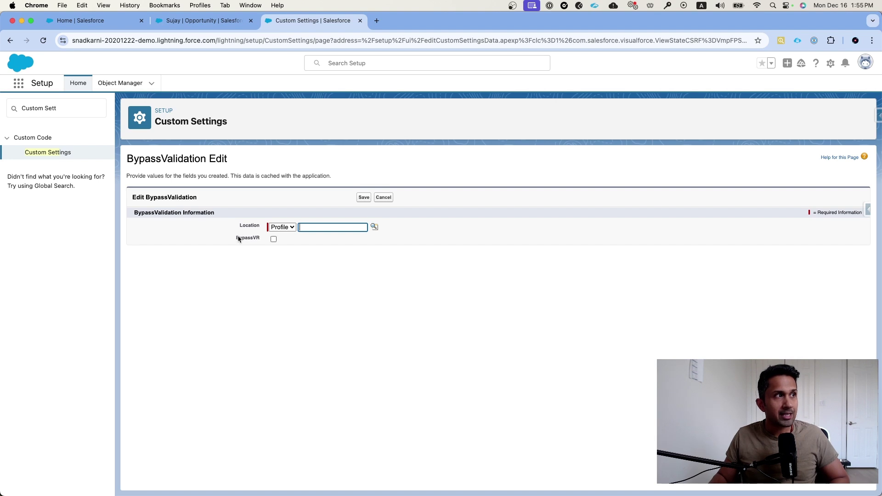
{"action": "left_click_drag", "start_coordinate": [235, 236], "coordinate": [259, 239]}
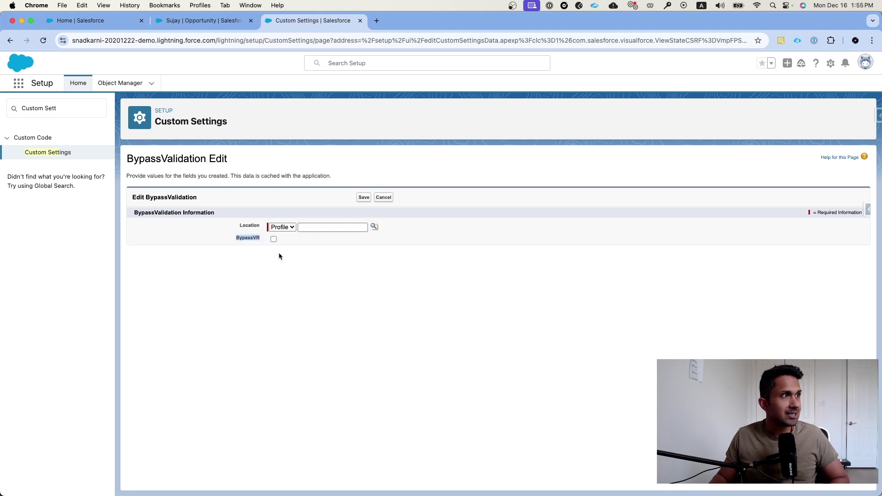
{"action": "left_click", "coordinate": [287, 298]}
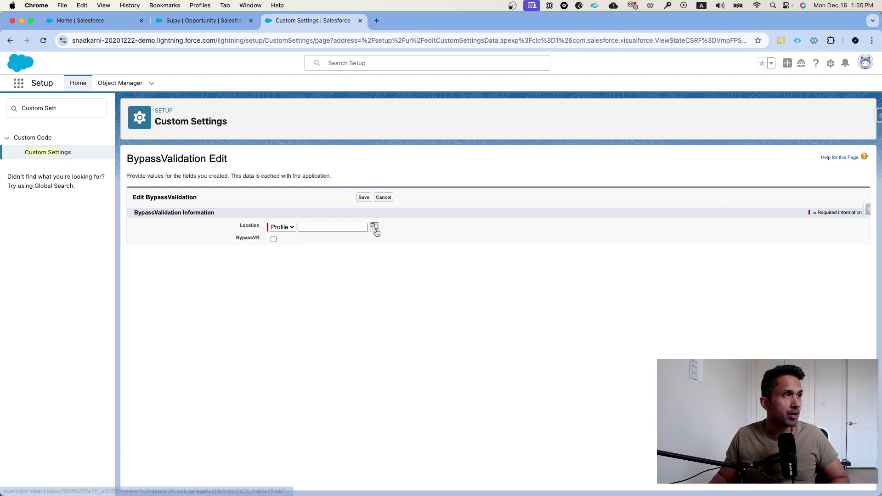
{"action": "left_click", "coordinate": [374, 227]}
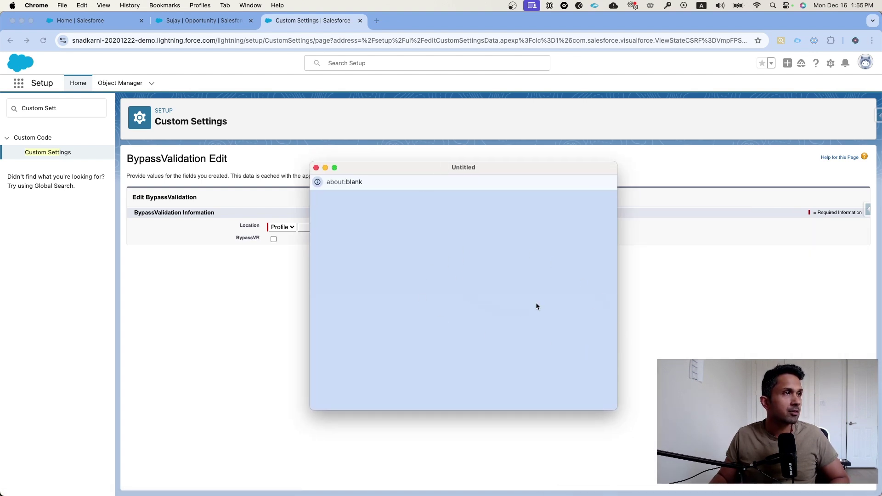
{"action": "left_click", "coordinate": [348, 282]}
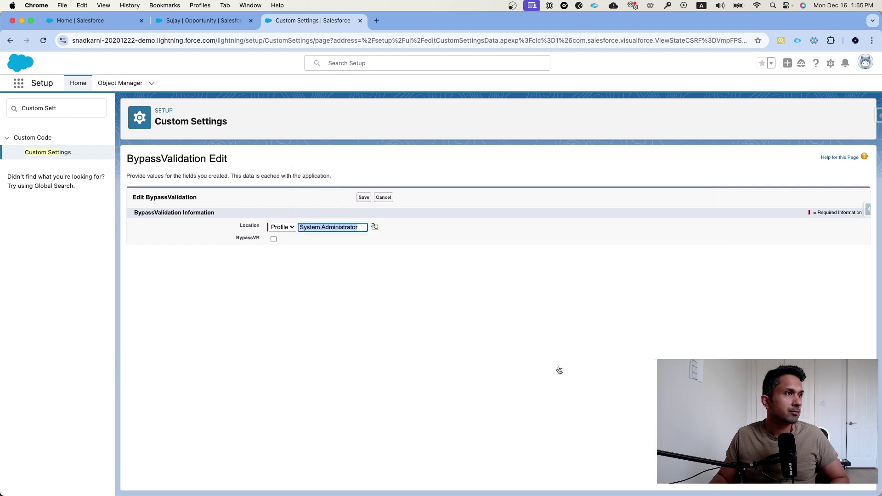
{"action": "left_click", "coordinate": [274, 241]}
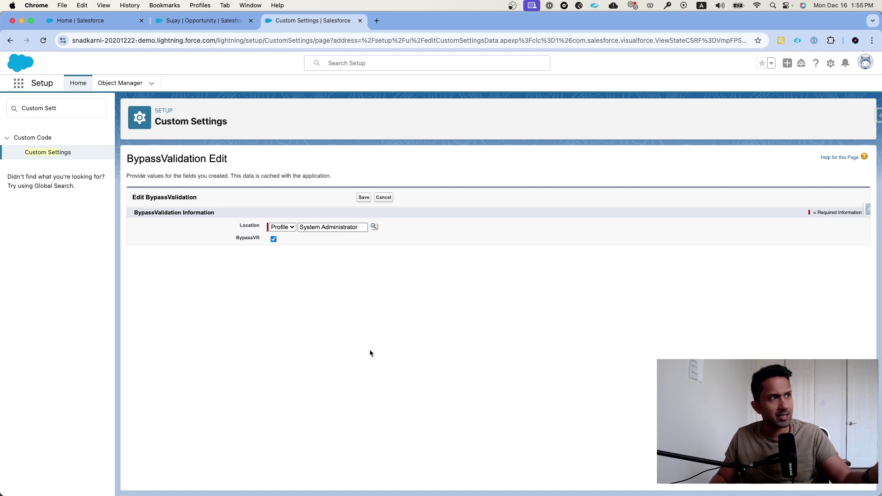
{"action": "left_click", "coordinate": [364, 198]}
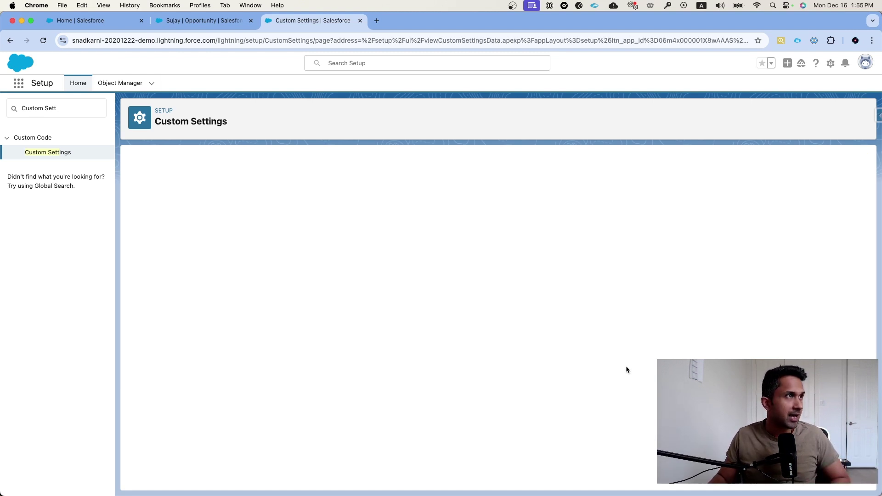
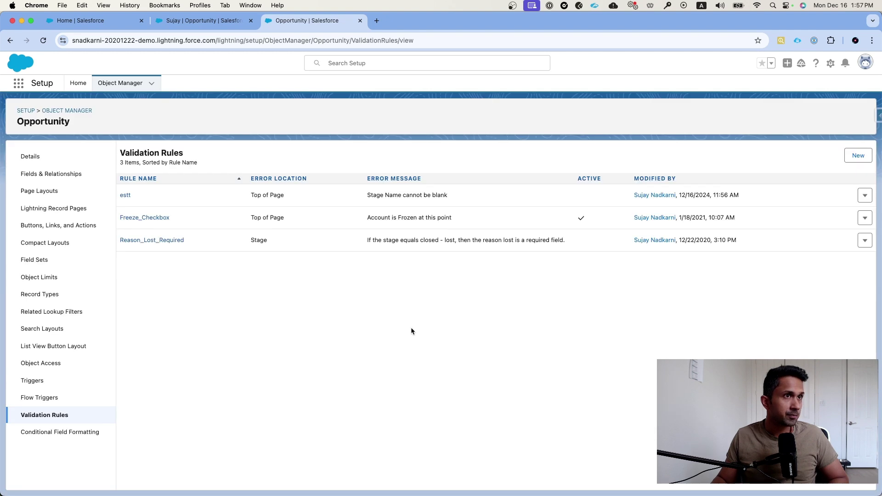
Start a new validation rule from the Opportunity Validation Rules list
{"action": "left_click", "coordinate": [854, 155]}
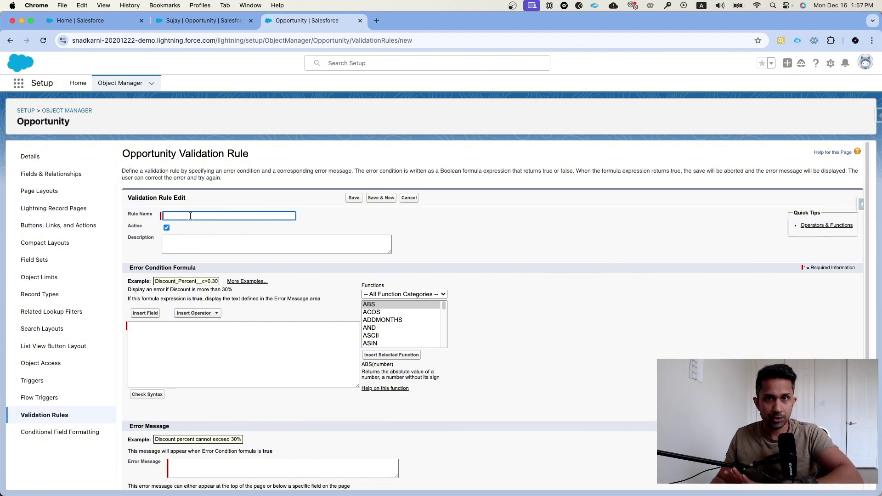
Name the new active Opportunity rule Type_Field_Enforced
{"action": "type", "text": "By"}
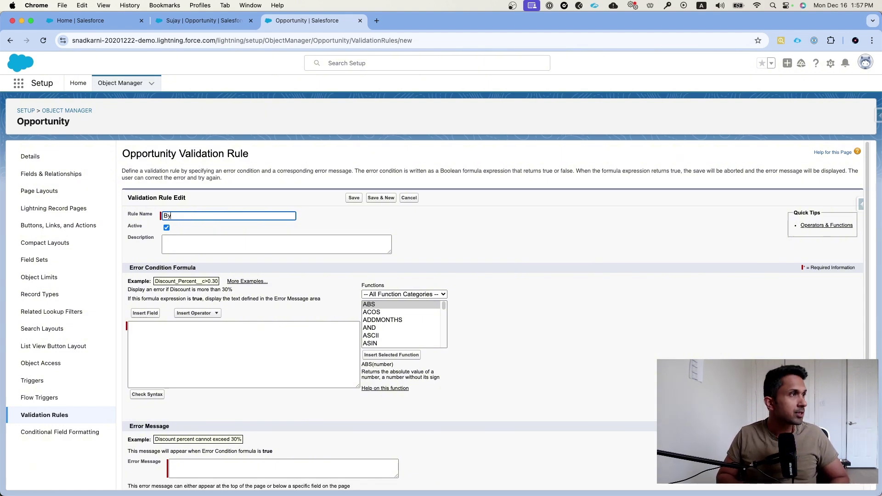
{"action": "key", "text": "BackSpace"}
{"action": "key", "text": "BackSpace"}
{"action": "type", "text": "T"}
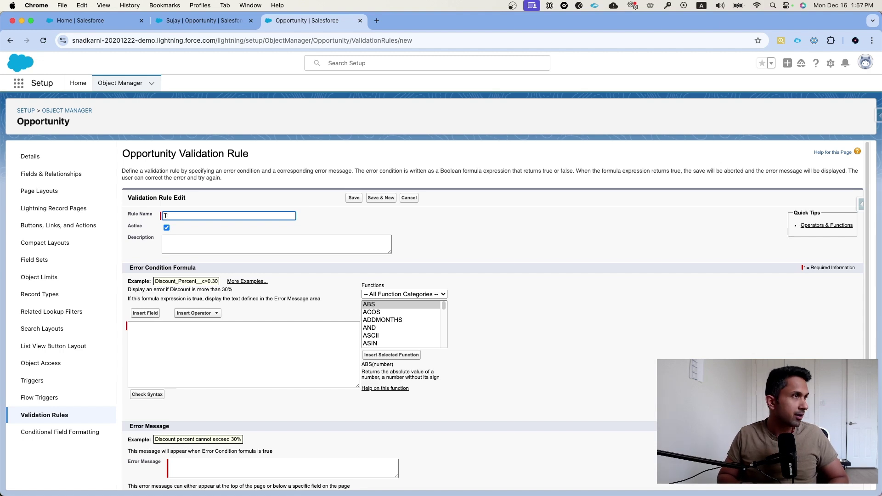
{"action": "type", "text": "ype Field "}
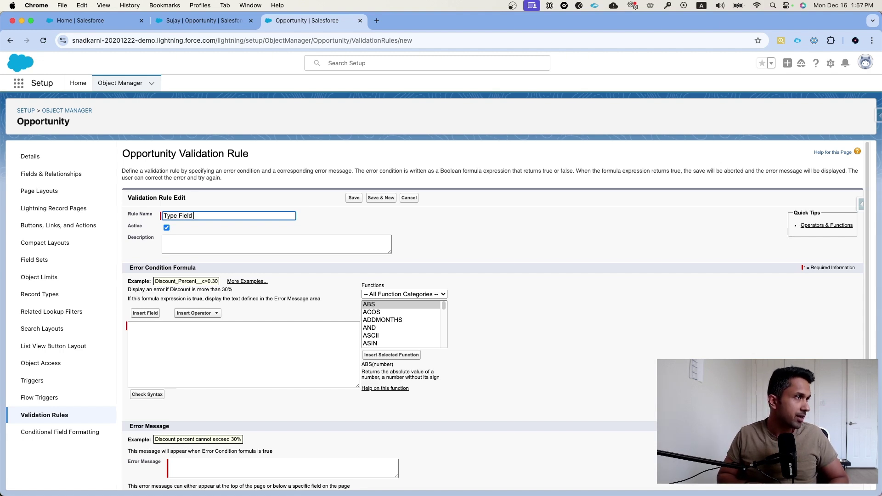
{"action": "type", "text": "Enforced"}
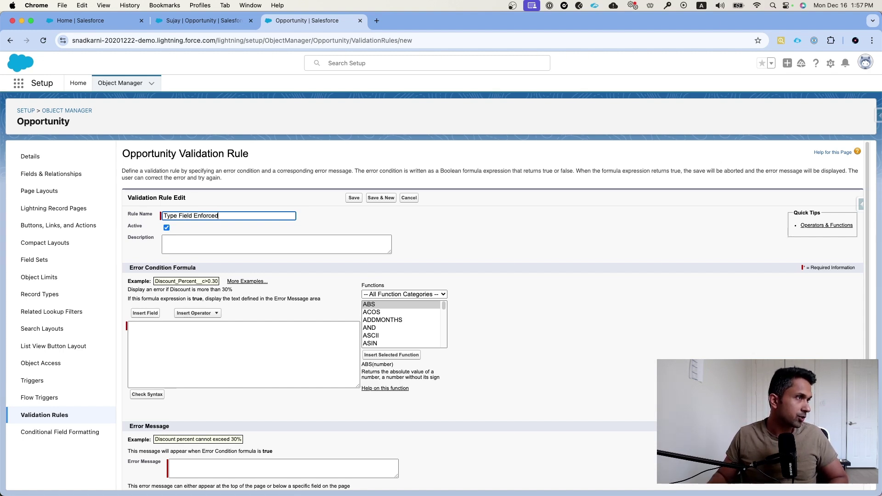
{"action": "left_click", "coordinate": [187, 246]}
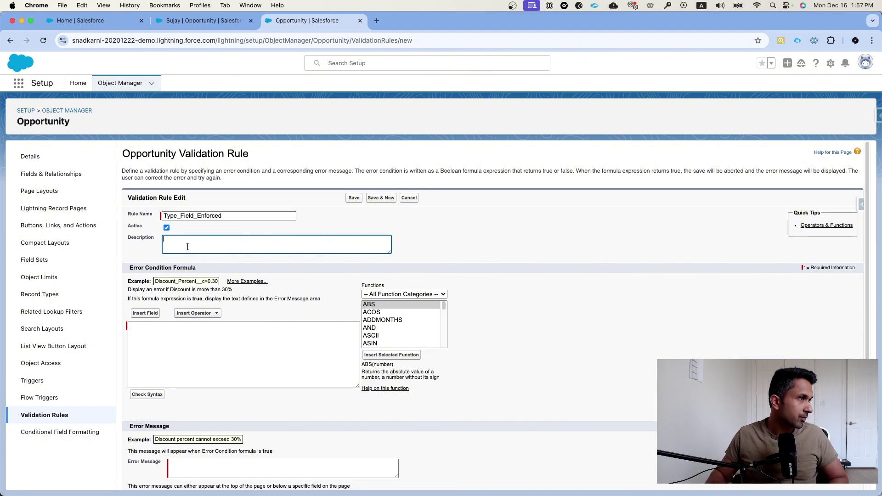
{"action": "left_click", "coordinate": [207, 333]}
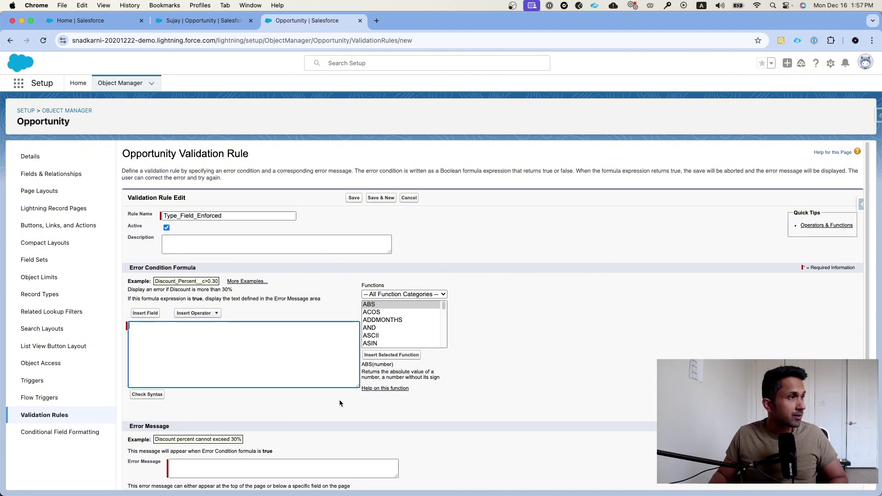
Insert the field $Setup.BypassValidation__c.BypassVR__c into the error condition formula
{"action": "left_click", "coordinate": [144, 316]}
{"action": "scroll", "coordinate": [435, 312], "scroll_direction": "down", "scroll_amount": 2}
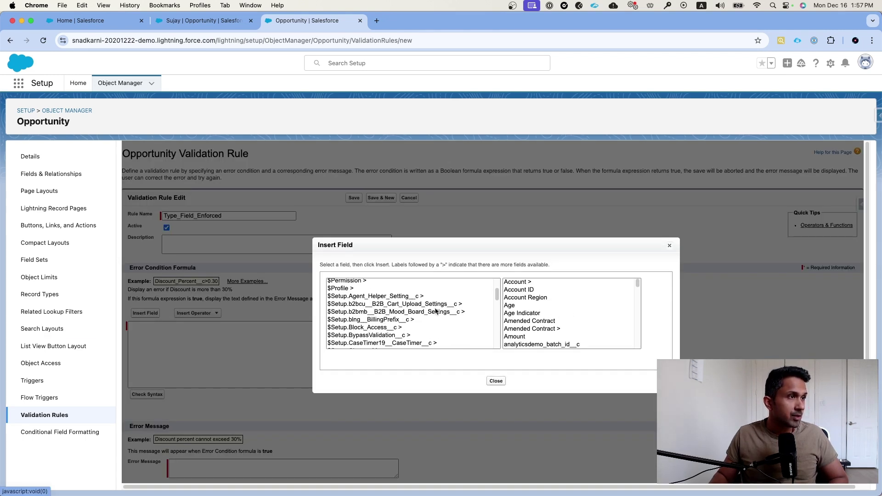
{"action": "scroll", "coordinate": [436, 311], "scroll_direction": "down", "scroll_amount": 1}
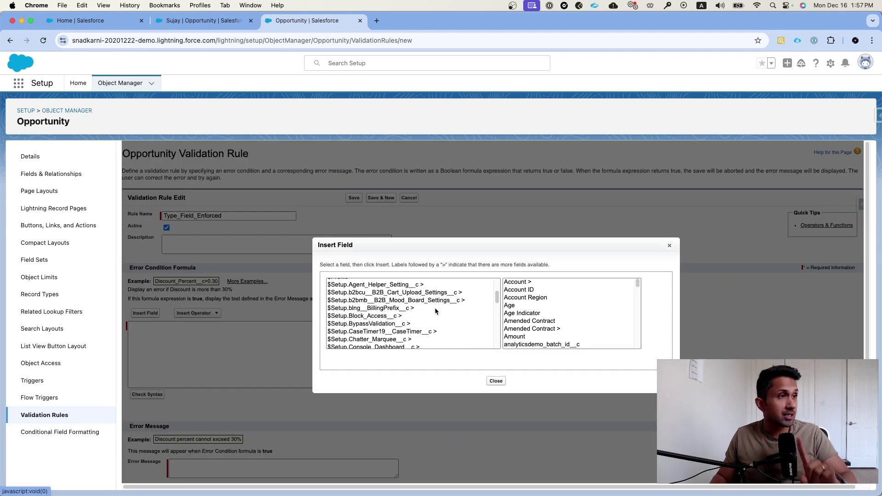
{"action": "scroll", "coordinate": [435, 311], "scroll_direction": "down", "scroll_amount": 5}
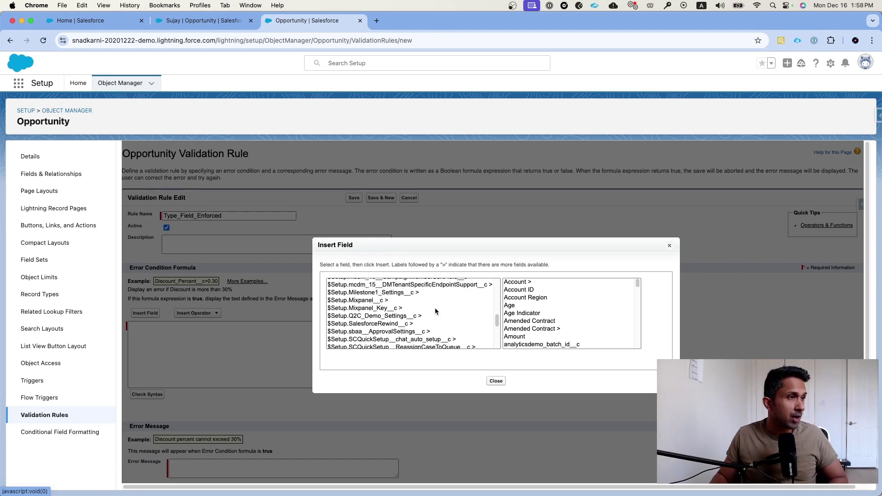
{"action": "scroll", "coordinate": [435, 311], "scroll_direction": "down", "scroll_amount": 3}
{"action": "scroll", "coordinate": [431, 315], "scroll_direction": "down", "scroll_amount": 2}
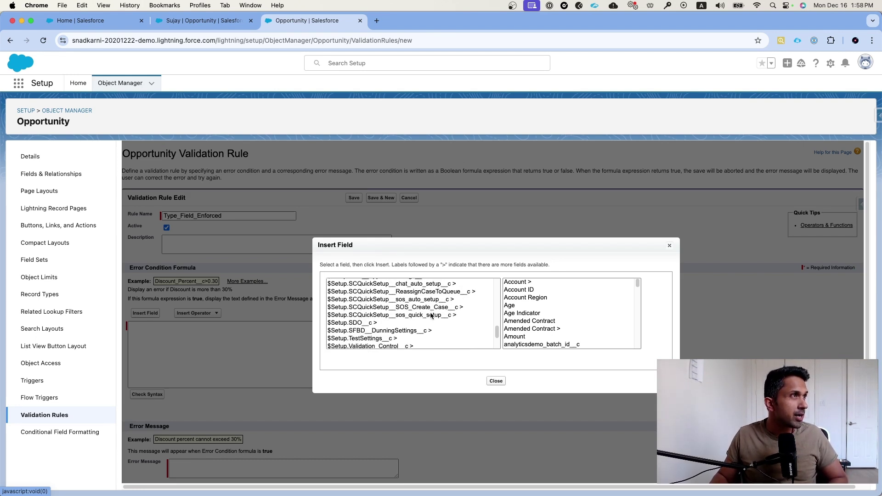
{"action": "scroll", "coordinate": [430, 315], "scroll_direction": "down", "scroll_amount": 2}
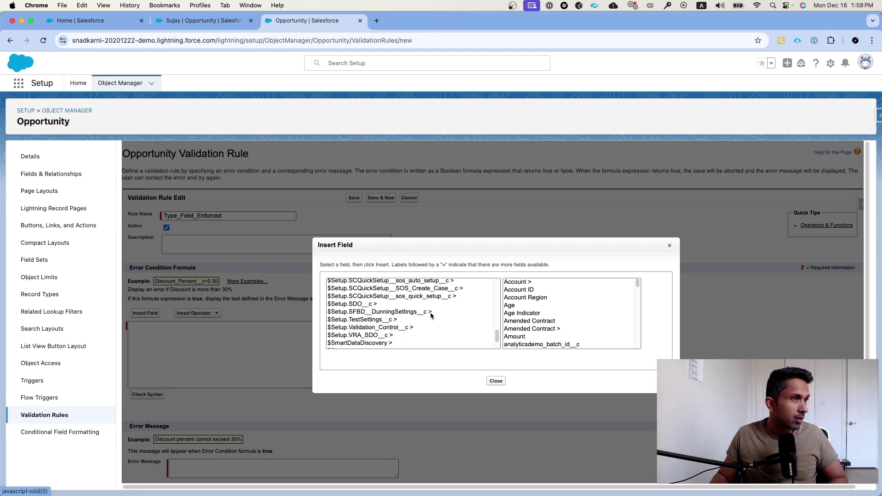
{"action": "scroll", "coordinate": [417, 321], "scroll_direction": "down", "scroll_amount": 1}
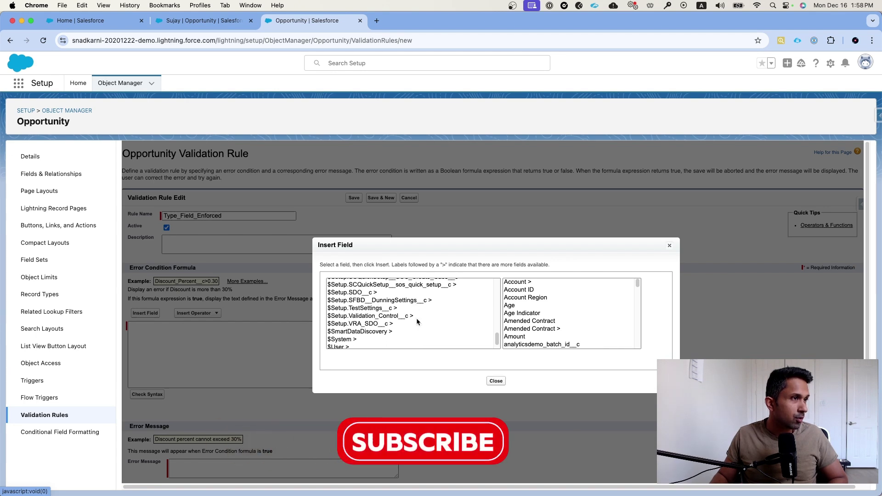
{"action": "scroll", "coordinate": [417, 322], "scroll_direction": "down", "scroll_amount": 1}
{"action": "scroll", "coordinate": [417, 321], "scroll_direction": "up", "scroll_amount": 1}
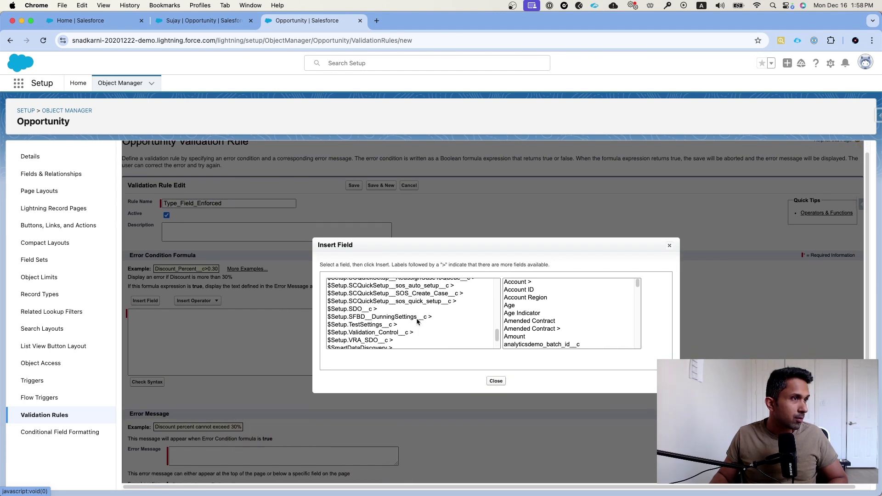
{"action": "scroll", "coordinate": [416, 318], "scroll_direction": "up", "scroll_amount": 1}
{"action": "scroll", "coordinate": [440, 324], "scroll_direction": "up", "scroll_amount": 3}
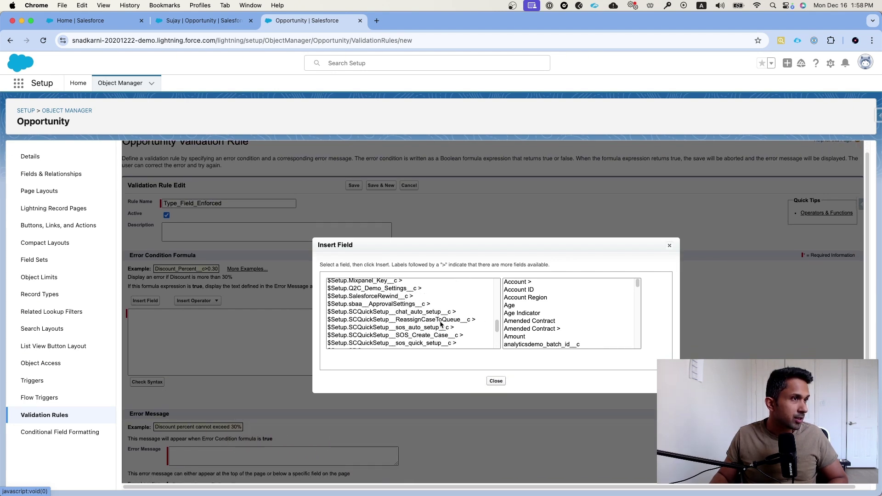
{"action": "scroll", "coordinate": [440, 324], "scroll_direction": "up", "scroll_amount": 3}
{"action": "scroll", "coordinate": [439, 320], "scroll_direction": "up", "scroll_amount": 10}
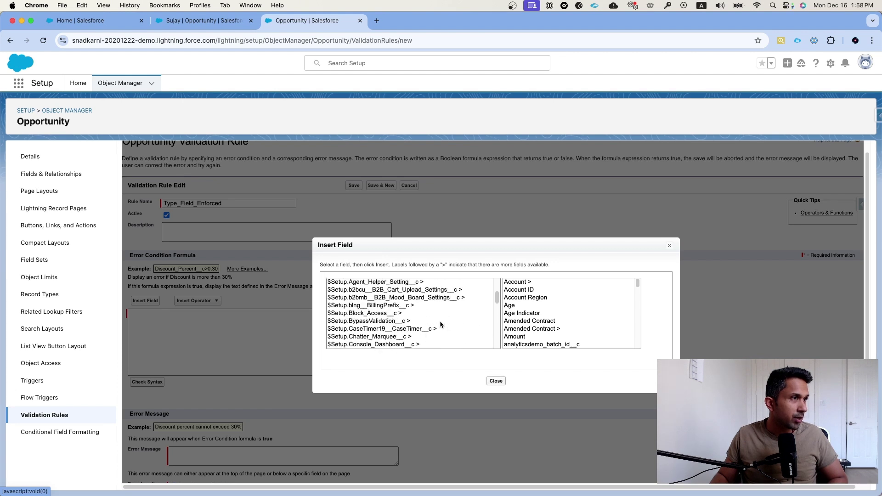
{"action": "left_click", "coordinate": [364, 322]}
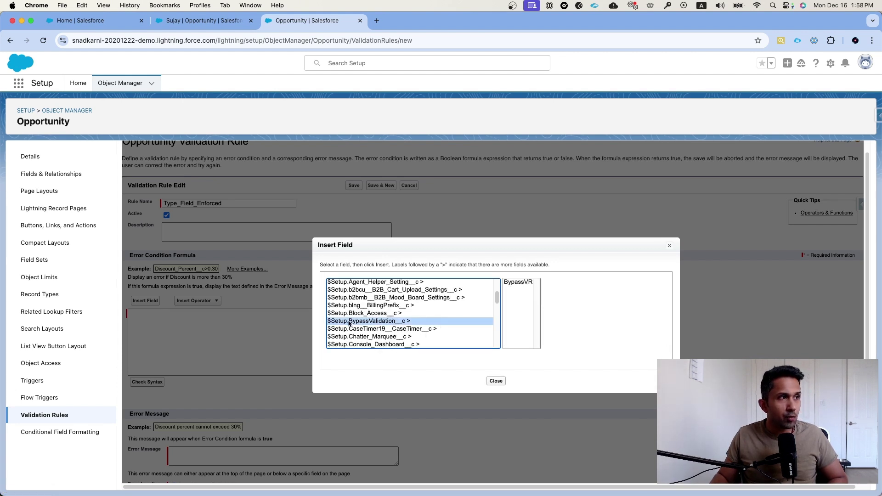
{"action": "left_click", "coordinate": [523, 285]}
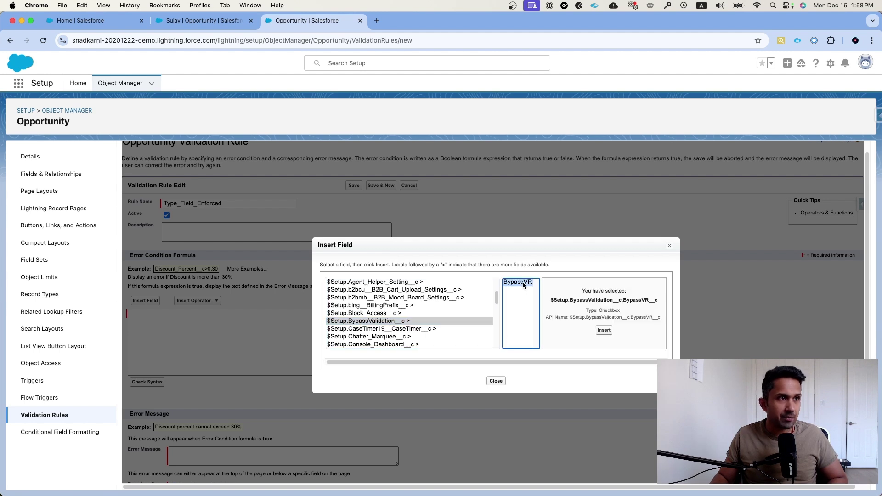
{"action": "left_click", "coordinate": [609, 336]}
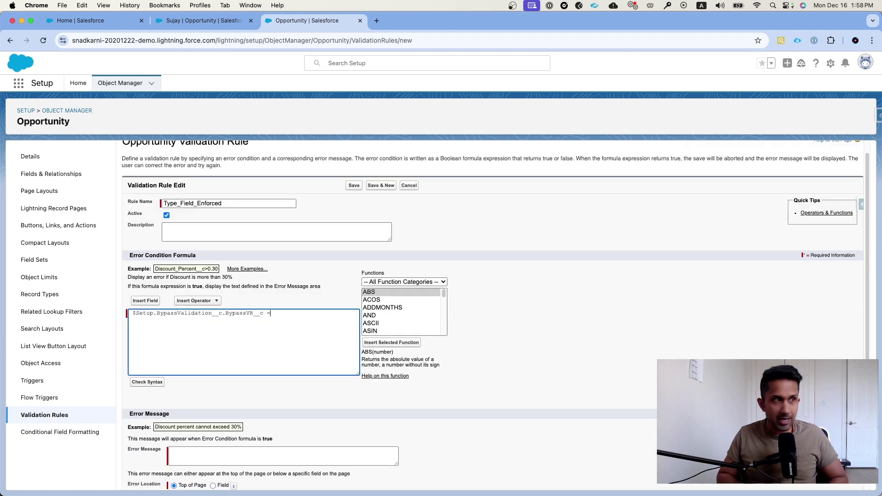
Add '==' after the bypass check and append '&& ISPICKVAL'
{"action": "type", "text": "== FALSE"}
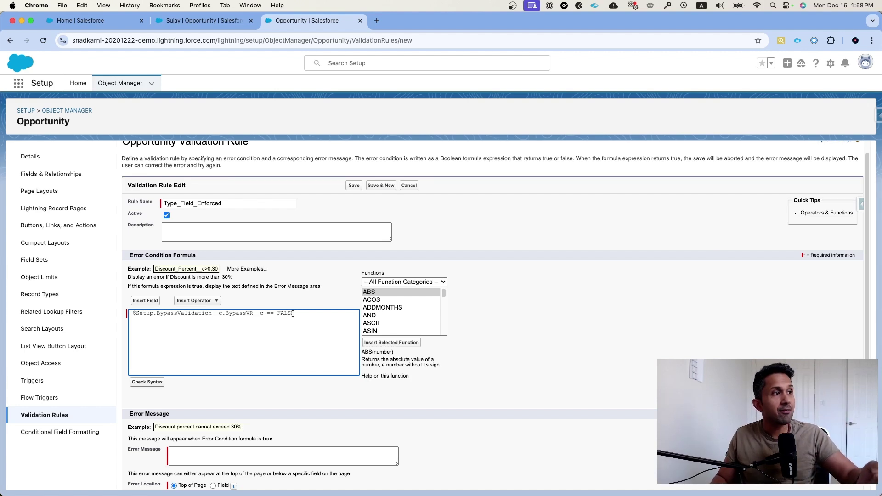
{"action": "left_click_drag", "start_coordinate": [293, 313], "coordinate": [132, 315]}
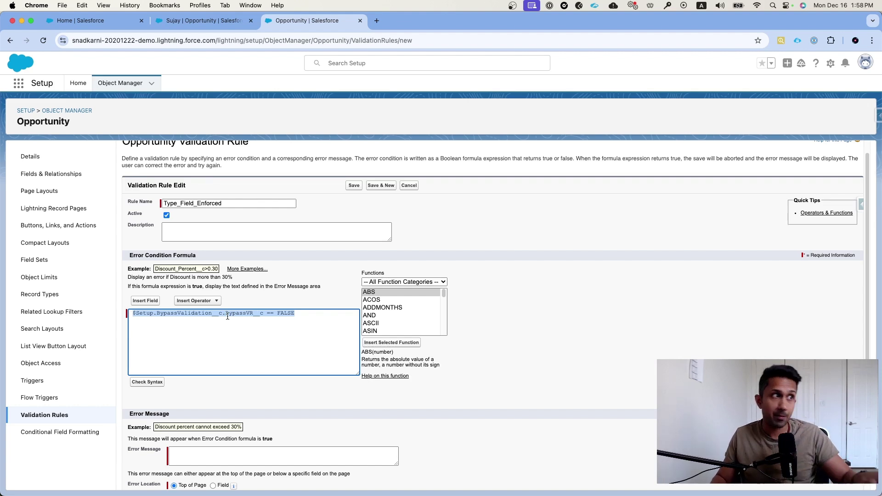
{"action": "key", "text": "Right"}
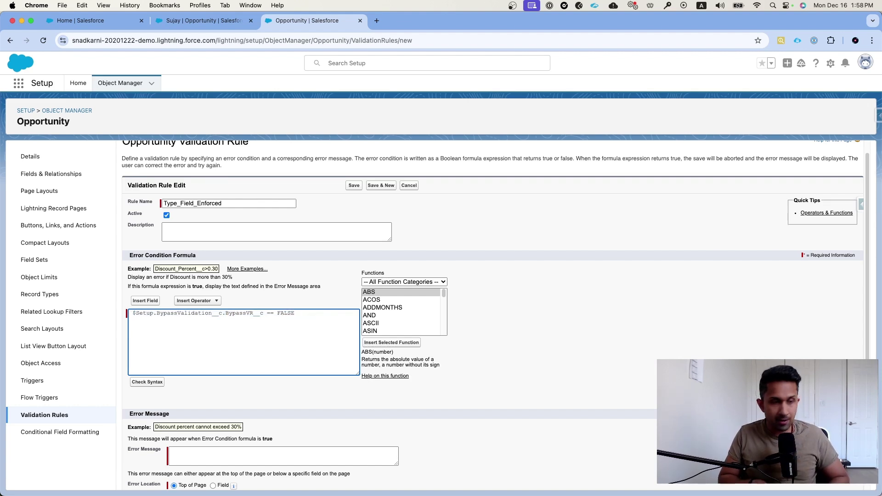
{"action": "type", "text": "&& I"}
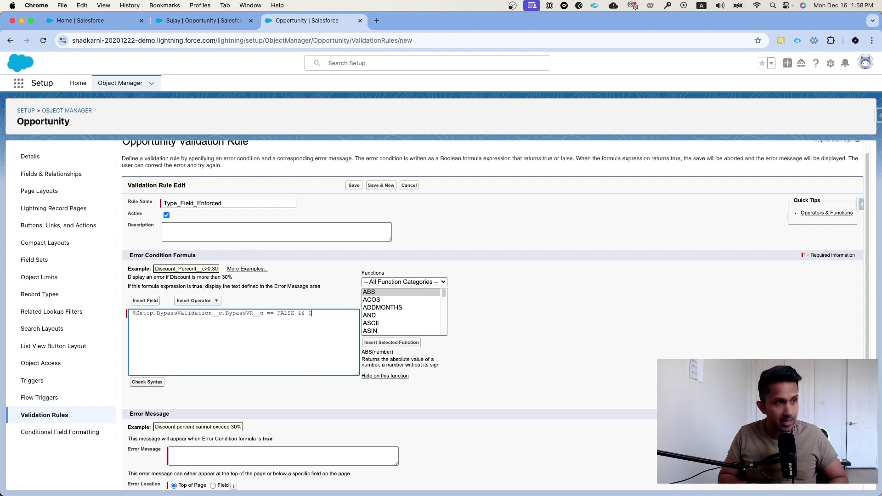
{"action": "type", "text": "S"}
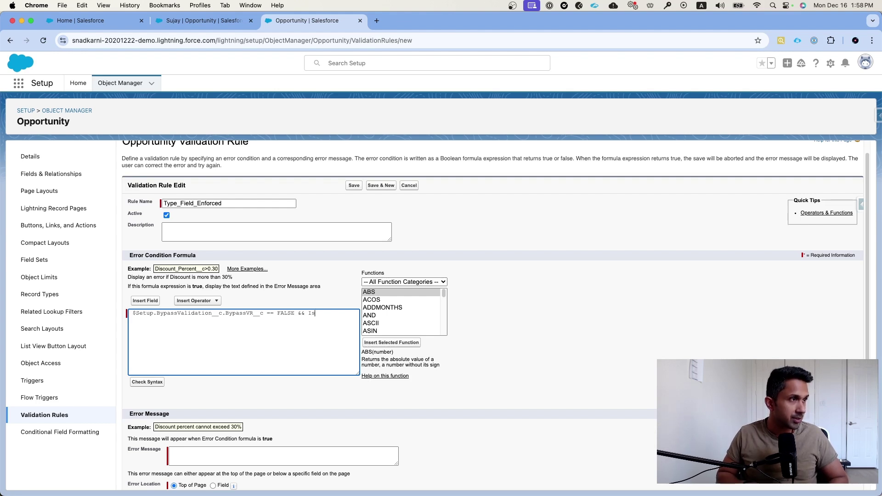
{"action": "type", "text": "PICKVA"}
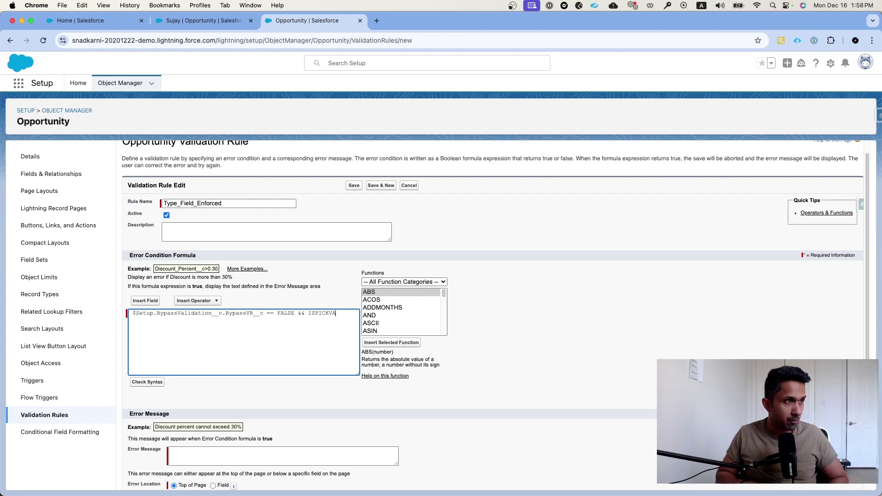
{"action": "type", "text": "L"}
Insert the ISPICKVAL function from the Functions list into the formula
{"action": "scroll", "coordinate": [398, 307], "scroll_direction": "down", "scroll_amount": 5}
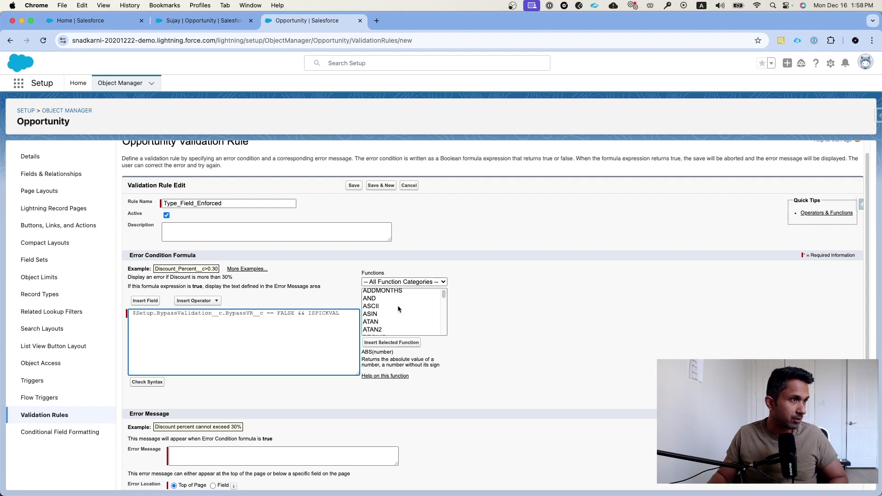
{"action": "left_click", "coordinate": [387, 308]}
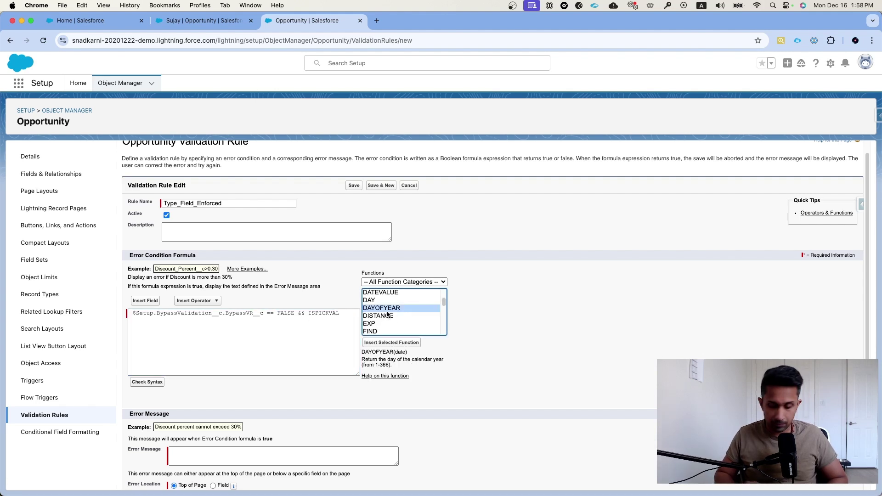
{"action": "key", "text": "Down"}
{"action": "key", "text": "Down"}
{"action": "key", "text": "Down"}
{"action": "key", "text": "Down"}
{"action": "key", "text": "Down"}
{"action": "key", "text": "Down"}
{"action": "key", "text": "Down"}
{"action": "key", "text": "Down"}
{"action": "key", "text": "Down"}
{"action": "key", "text": "Down"}
{"action": "key", "text": "Down"}
{"action": "key", "text": "Down"}
{"action": "key", "text": "Down"}
{"action": "key", "text": "Down"}
{"action": "key", "text": "Down"}
{"action": "key", "text": "Down"}
{"action": "key", "text": "Down"}
{"action": "key", "text": "Down"}
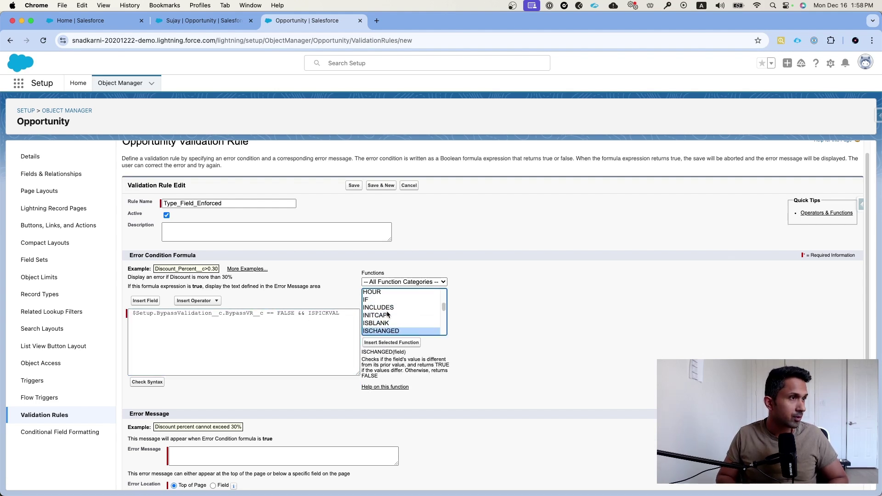
{"action": "key", "text": "Up"}
{"action": "key", "text": "Up"}
{"action": "key", "text": "Up"}
{"action": "key", "text": "Up"}
{"action": "key", "text": "Up"}
{"action": "key", "text": "Up"}
{"action": "key", "text": "Up"}
{"action": "key", "text": "Up"}
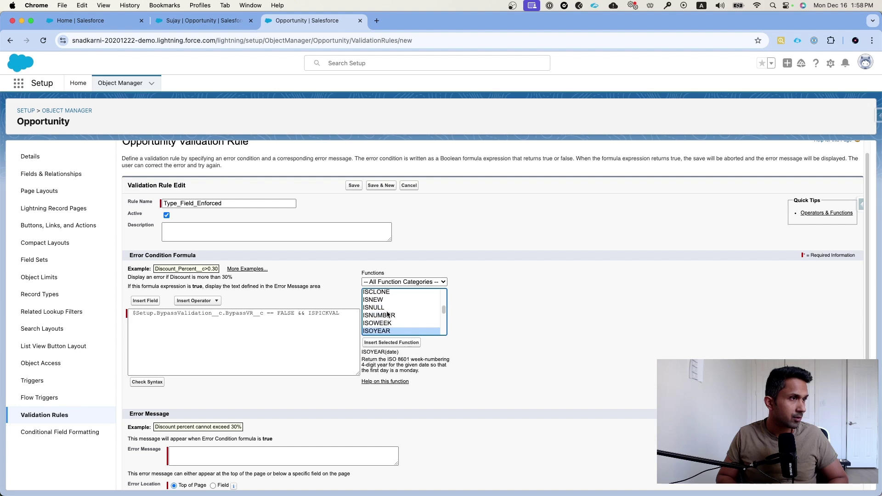
{"action": "scroll", "coordinate": [394, 317], "scroll_direction": "down", "scroll_amount": 2}
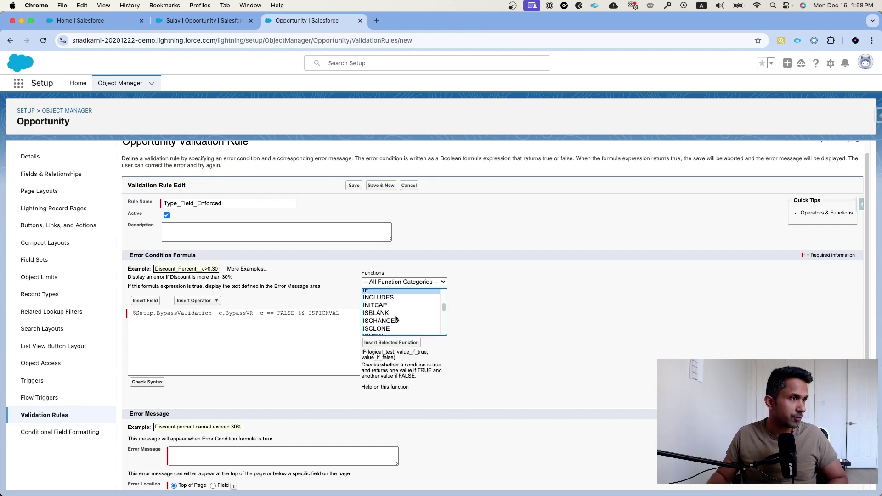
{"action": "scroll", "coordinate": [395, 317], "scroll_direction": "down", "scroll_amount": 2}
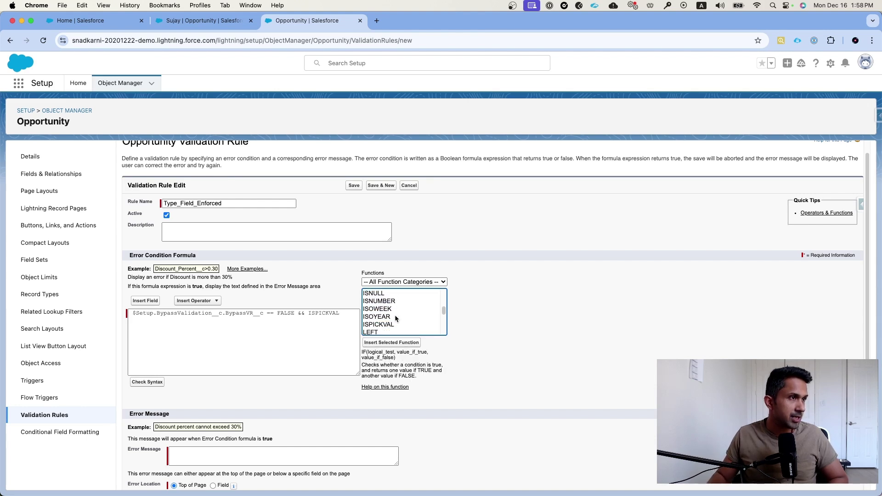
{"action": "left_click", "coordinate": [377, 322]}
{"action": "left_click", "coordinate": [385, 343]}
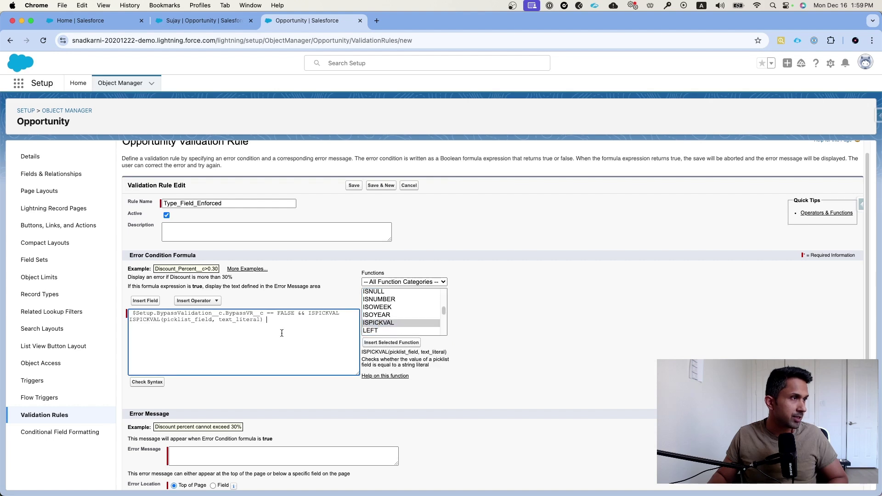
Remove the duplicate ISPICKVAL word and fill the placeholders to get ISPICKVAL(Type, "")
{"action": "left_click_drag", "start_coordinate": [344, 314], "coordinate": [310, 314]}
{"action": "key", "text": "BackSpace"}
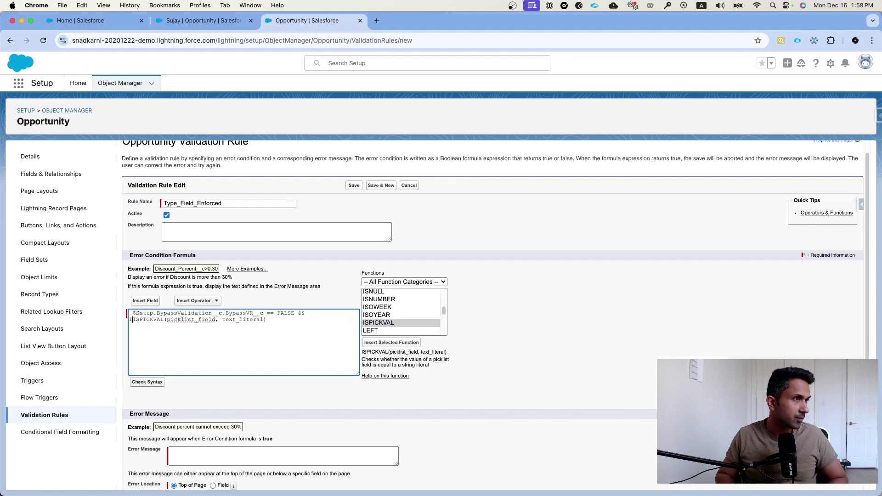
{"action": "key", "text": "BackSpace"}
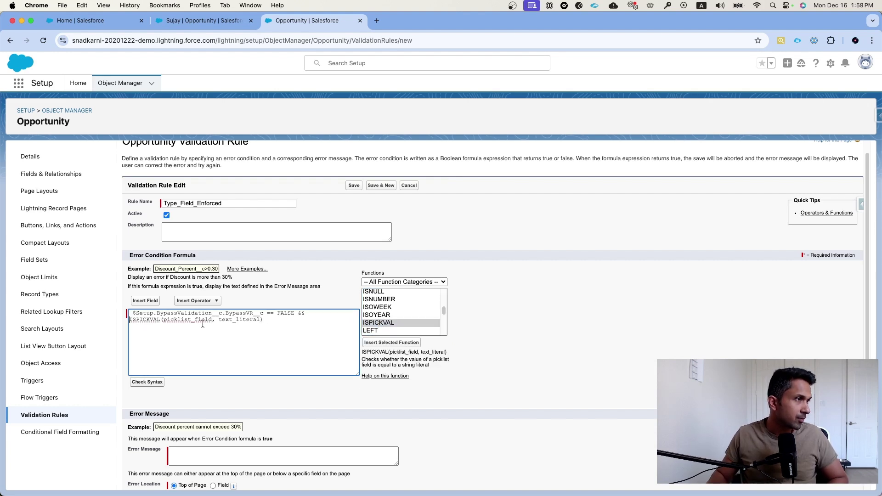
{"action": "left_click_drag", "start_coordinate": [211, 319], "coordinate": [163, 319]}
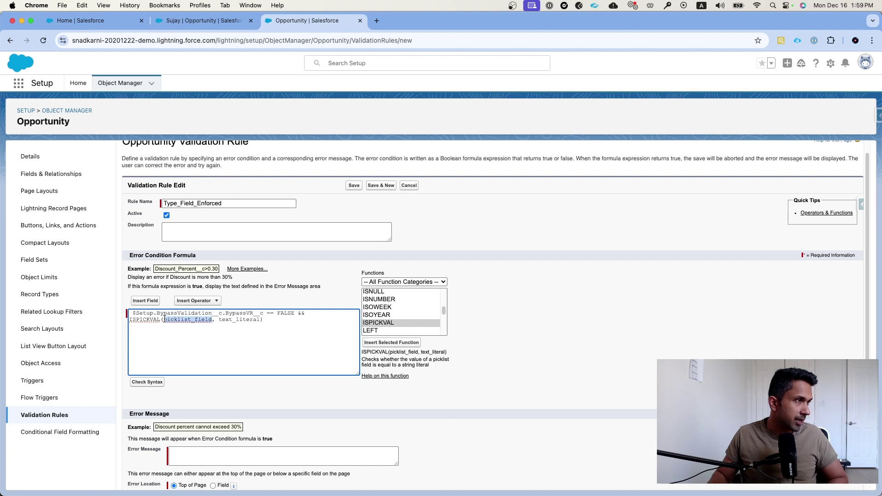
{"action": "type", "text": "Type"}
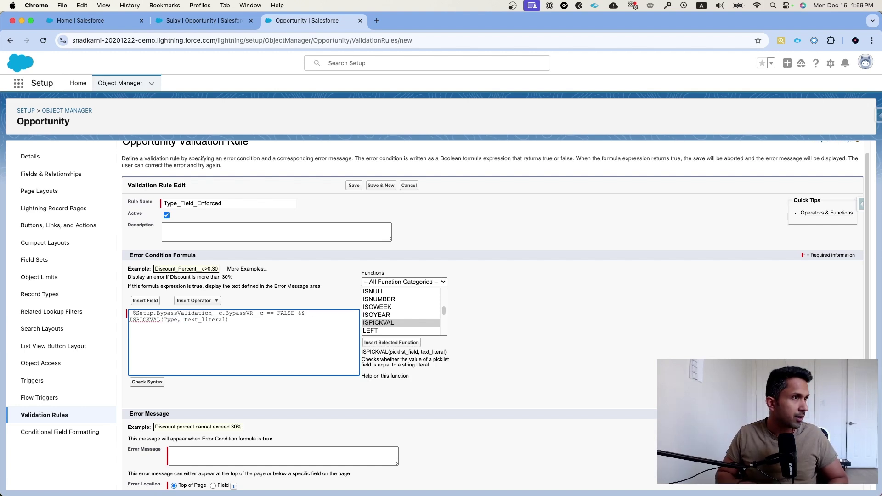
{"action": "left_click_drag", "start_coordinate": [225, 321], "coordinate": [186, 320]}
{"action": "type", "text": "\"\""}
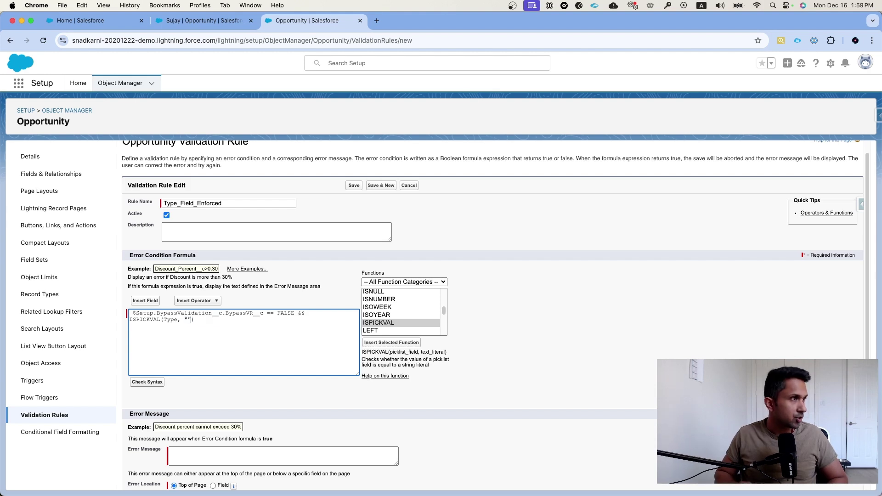
{"action": "scroll", "coordinate": [244, 345], "scroll_direction": "down", "scroll_amount": 1}
{"action": "left_click", "coordinate": [282, 454]}
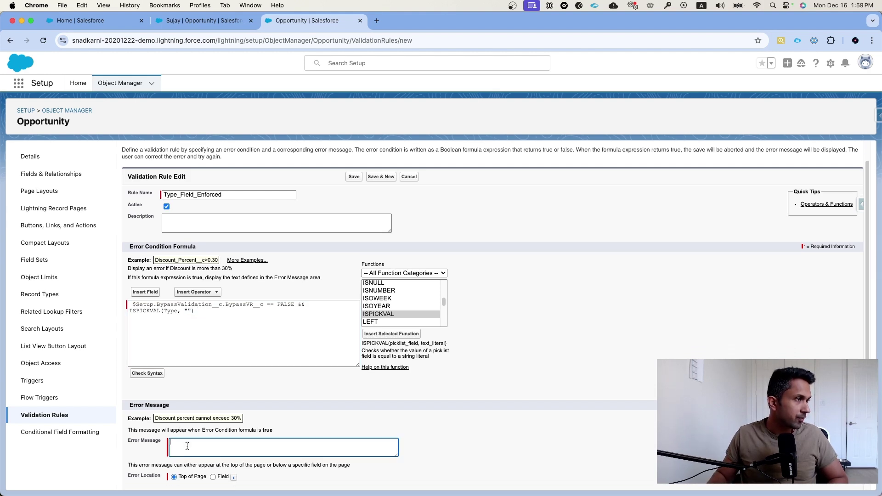
Enter the error message 'Type field cannot be blank' and check the formula syntax
{"action": "type", "text": "Type field cannot be blank"}
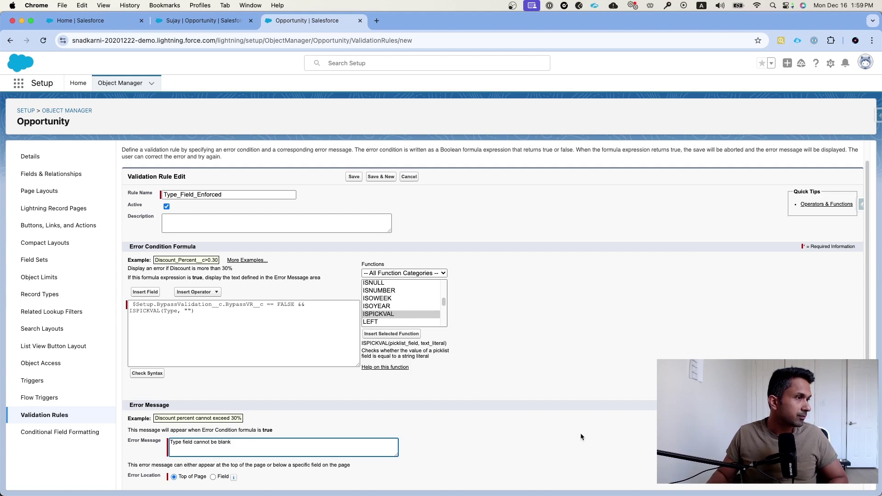
{"action": "left_click", "coordinate": [642, 439]}
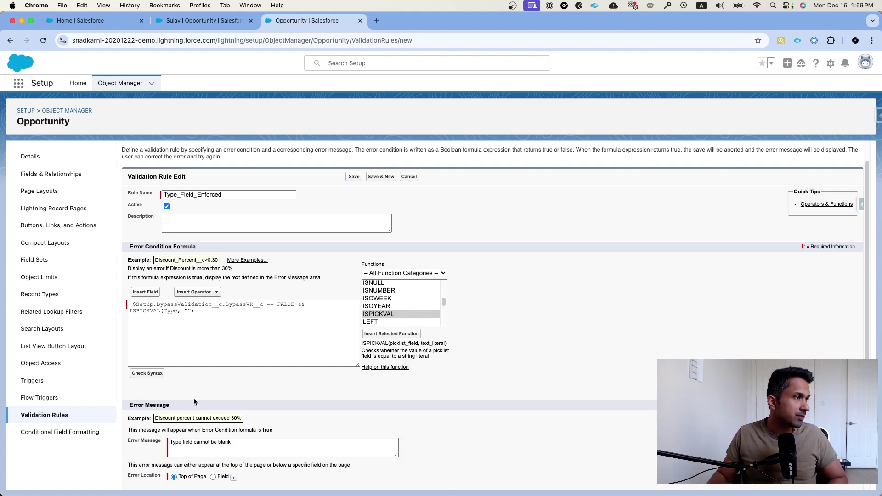
{"action": "left_click", "coordinate": [143, 379]}
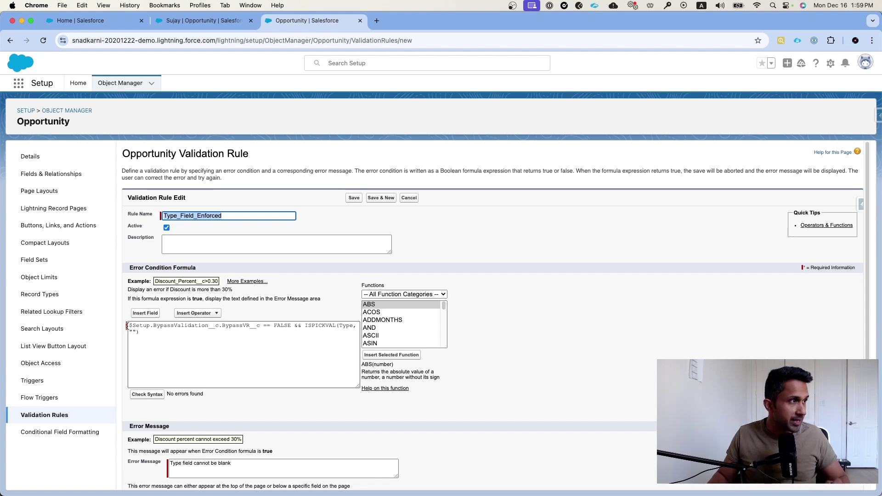
Review the bypass and ISPICKVAL(Type, "") conditions, then save the rule
{"action": "left_click_drag", "start_coordinate": [127, 326], "coordinate": [191, 326]}
{"action": "left_click_drag", "start_coordinate": [305, 326], "coordinate": [328, 340]}
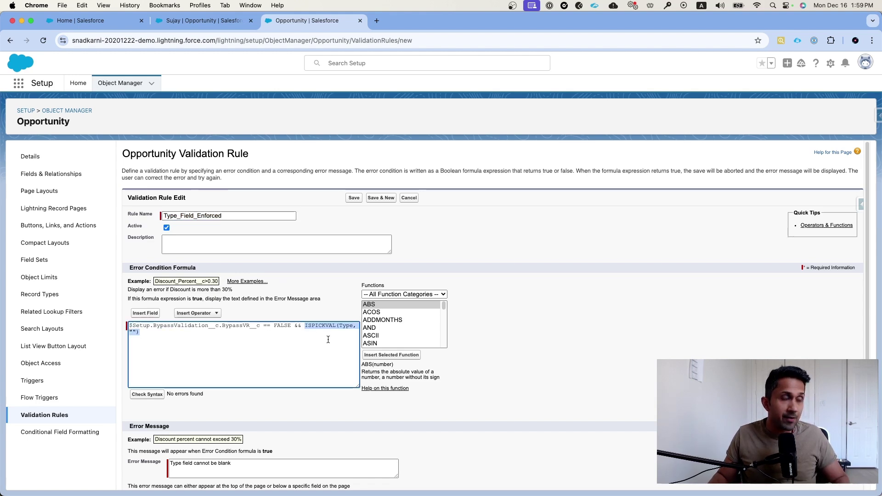
{"action": "left_click", "coordinate": [296, 356]}
{"action": "left_click_drag", "start_coordinate": [293, 325], "coordinate": [125, 326]}
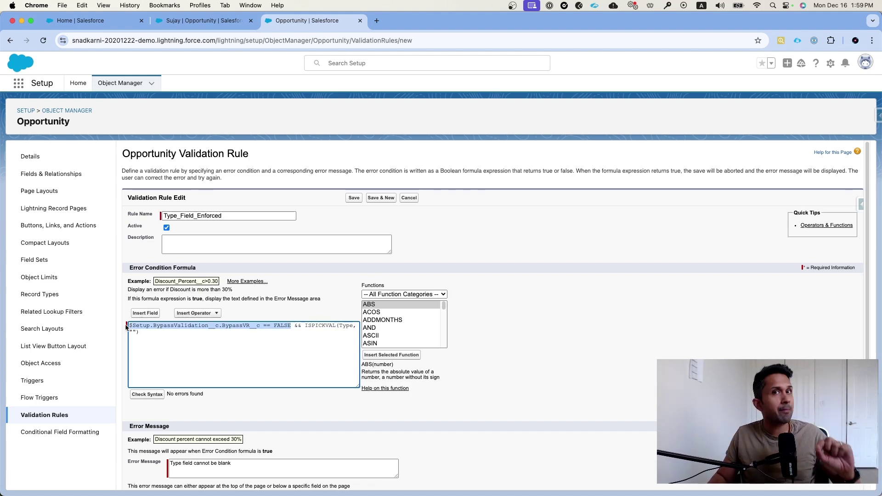
{"action": "left_click", "coordinate": [172, 353]}
{"action": "scroll", "coordinate": [528, 352], "scroll_direction": "down", "scroll_amount": 2}
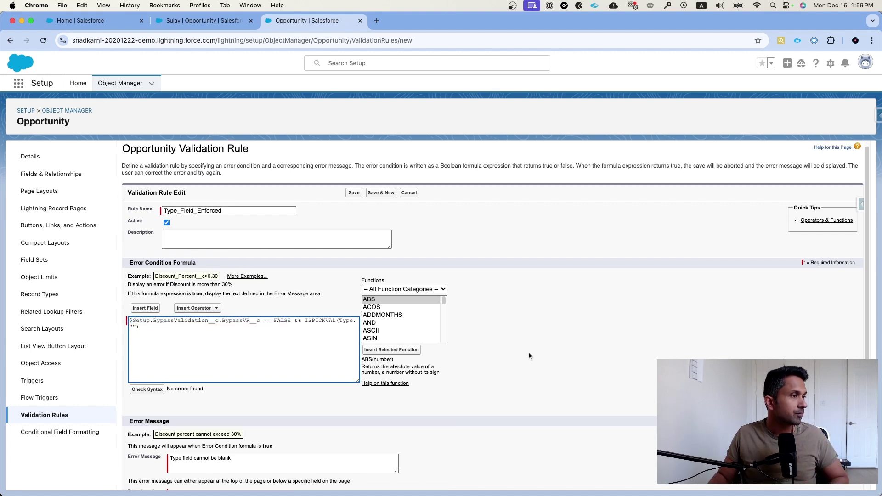
{"action": "scroll", "coordinate": [549, 397], "scroll_direction": "up", "scroll_amount": 2}
{"action": "left_click", "coordinate": [354, 199]}
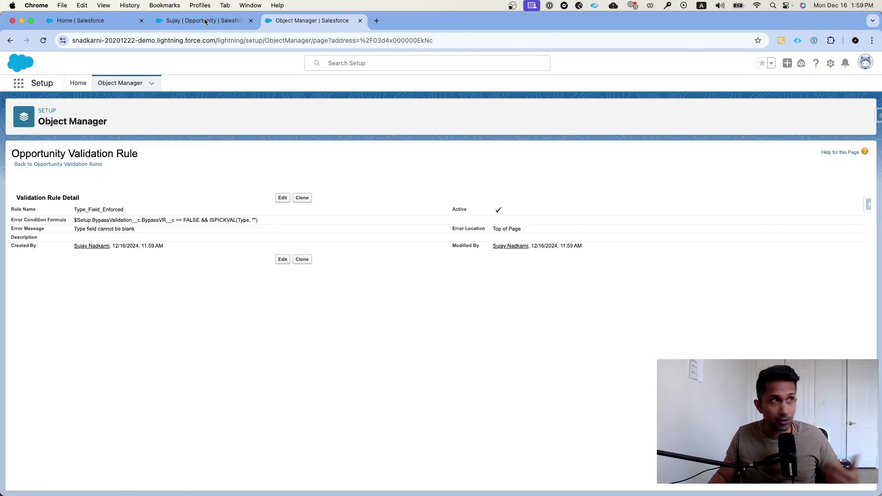
Switch to the open Opportunity record tab with Ctrl+Shift+Tab
{"action": "key", "text": "ctrl+shift+Tab"}
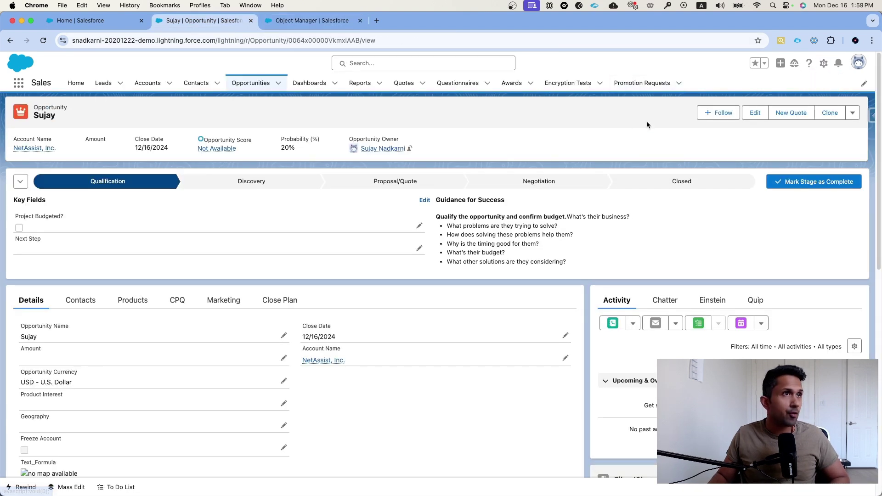
Create a Simple opportunity 'Testing Custom Settings' closing 12/26/2024 for NetAssist, Inc
{"action": "left_click", "coordinate": [279, 83]}
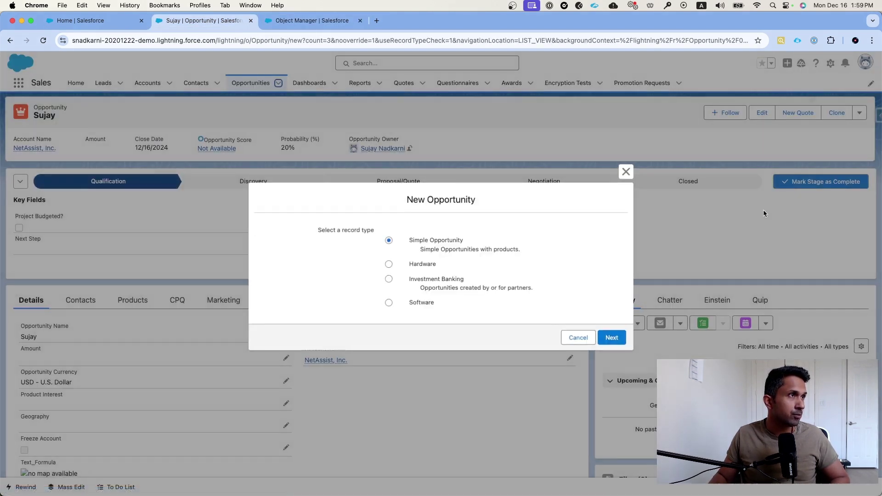
{"action": "left_click", "coordinate": [612, 338]}
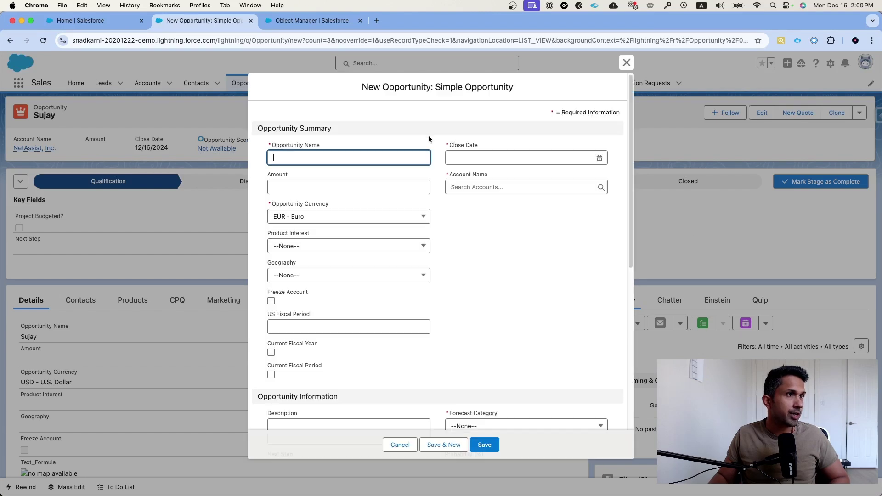
{"action": "type", "text": "Testi"}
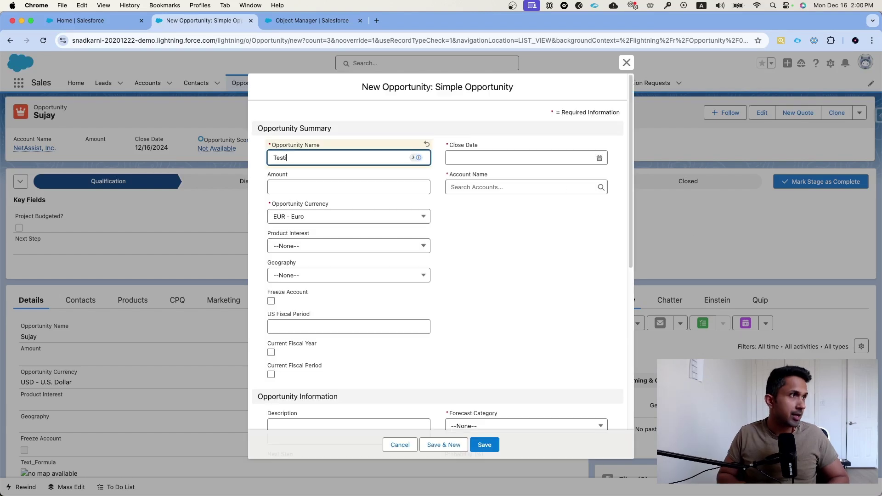
{"action": "type", "text": "ng Custom Settings"}
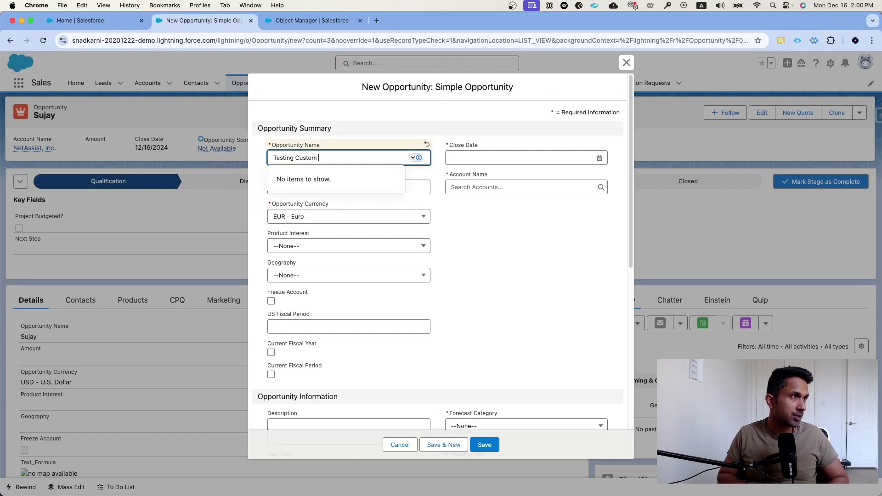
{"action": "left_click", "coordinate": [601, 158]}
{"action": "left_click", "coordinate": [558, 268]}
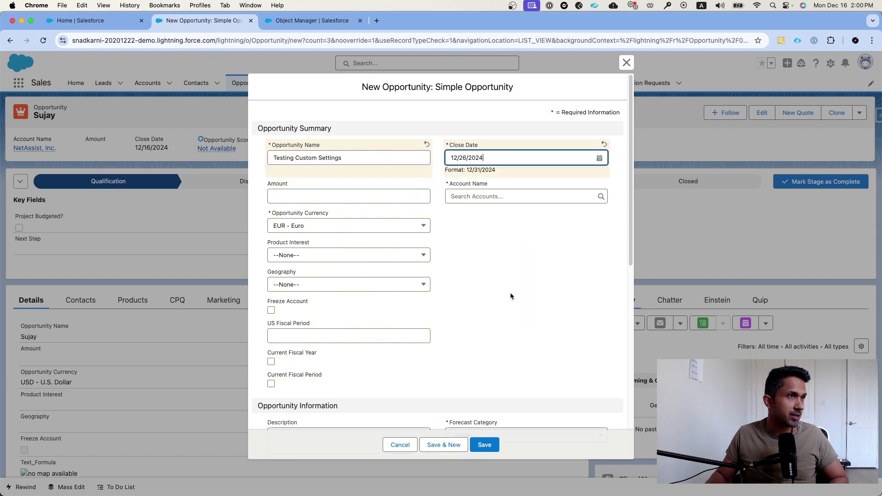
{"action": "left_click", "coordinate": [500, 187]}
{"action": "left_click", "coordinate": [489, 225]}
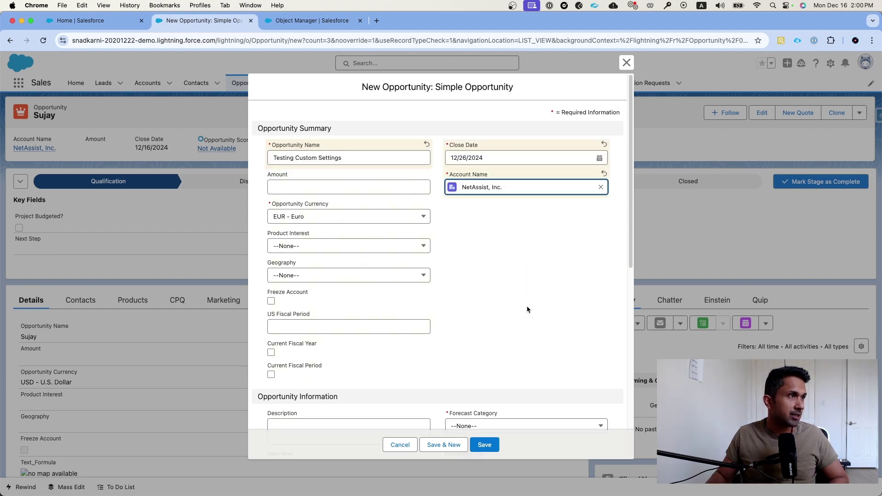
Set Stage to Qualification, leave Type blank, and save the opportunity
{"action": "scroll", "coordinate": [559, 287], "scroll_direction": "down", "scroll_amount": 10}
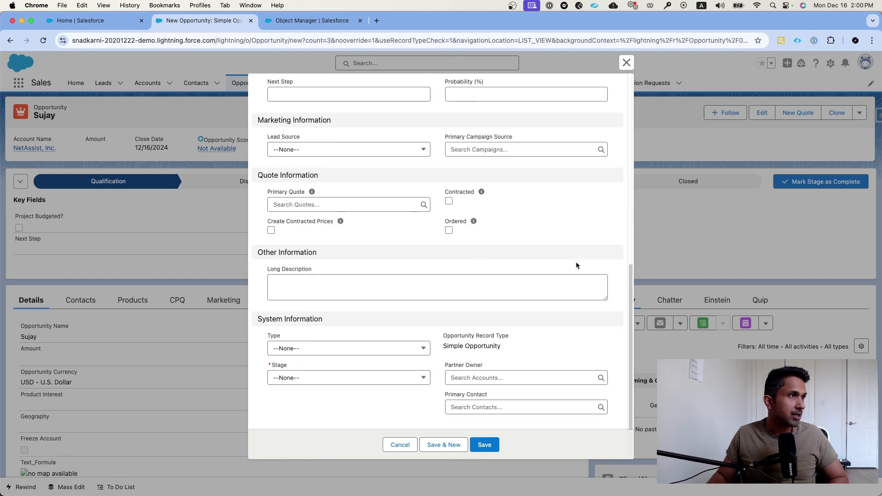
{"action": "scroll", "coordinate": [576, 265], "scroll_direction": "up", "scroll_amount": 3}
{"action": "scroll", "coordinate": [551, 274], "scroll_direction": "down", "scroll_amount": 3}
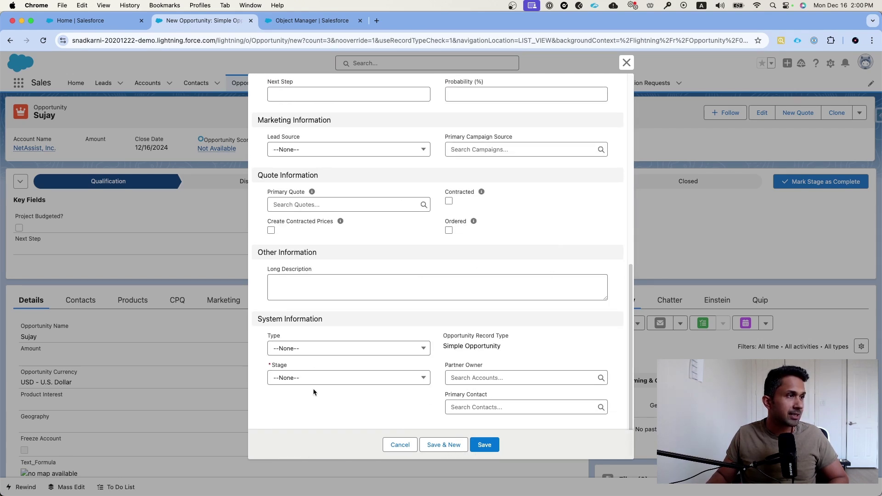
{"action": "left_click", "coordinate": [331, 382]}
{"action": "left_click", "coordinate": [291, 281]}
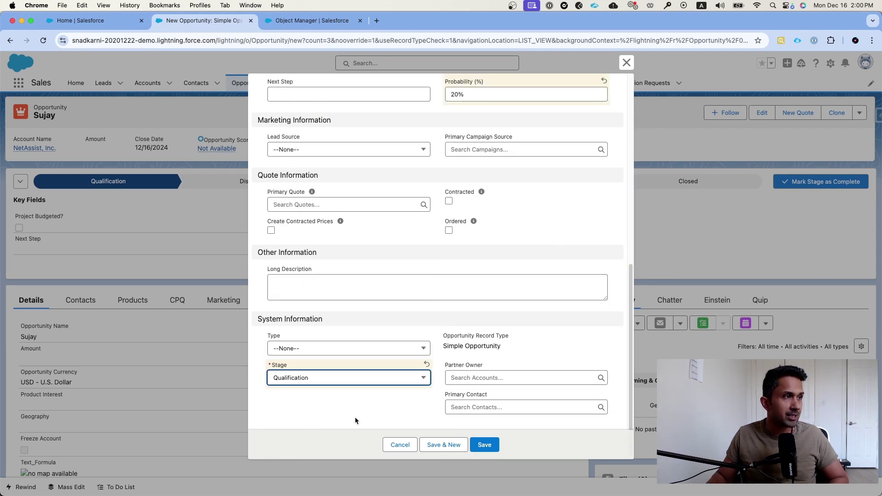
{"action": "left_click", "coordinate": [491, 448]}
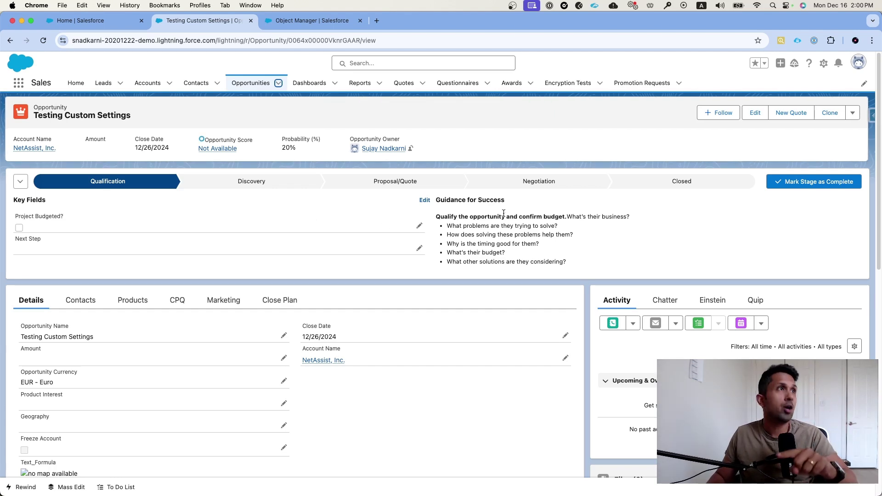
Find Profiles via Quick Find and log in as a user assigned to *Sales
{"action": "left_click", "coordinate": [308, 21]}
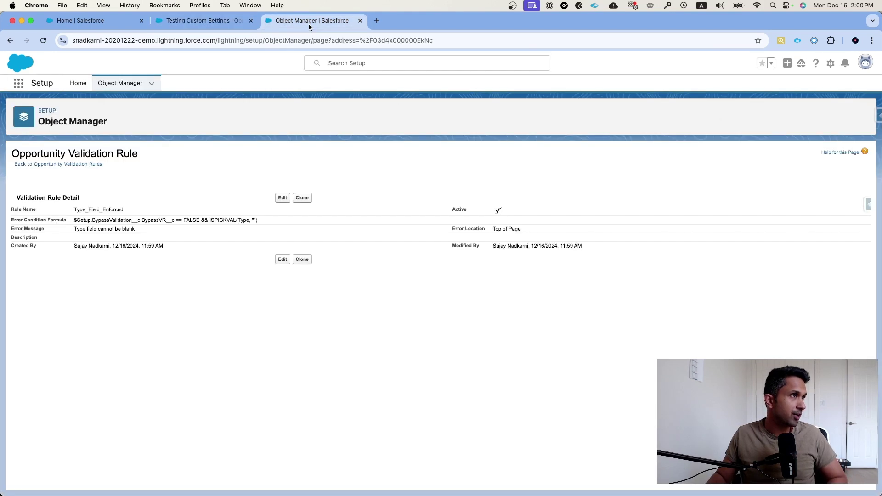
{"action": "left_click", "coordinate": [81, 88]}
{"action": "left_click", "coordinate": [55, 108]}
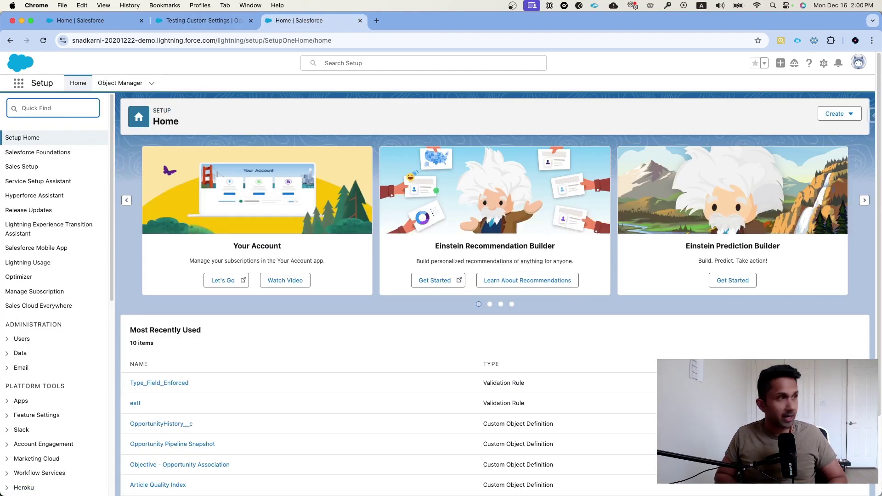
{"action": "type", "text": "Profile"}
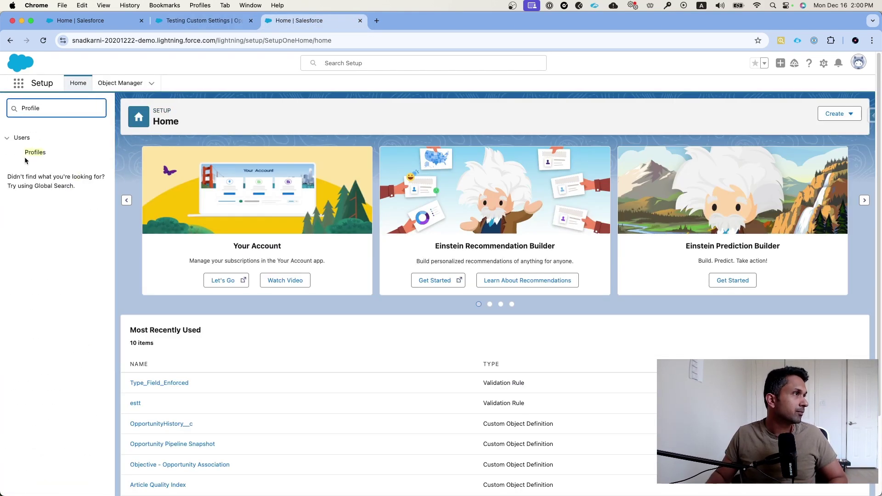
{"action": "key", "text": "Tab"}
{"action": "left_click", "coordinate": [35, 152]}
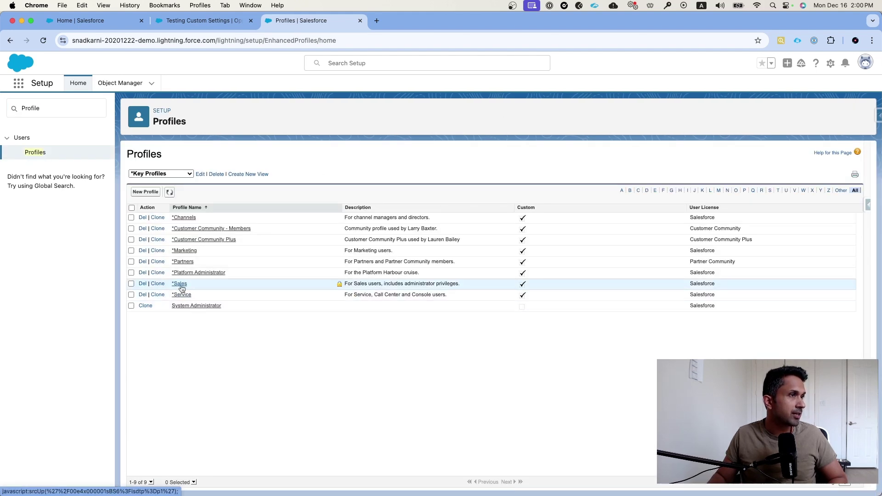
{"action": "left_click", "coordinate": [179, 283]}
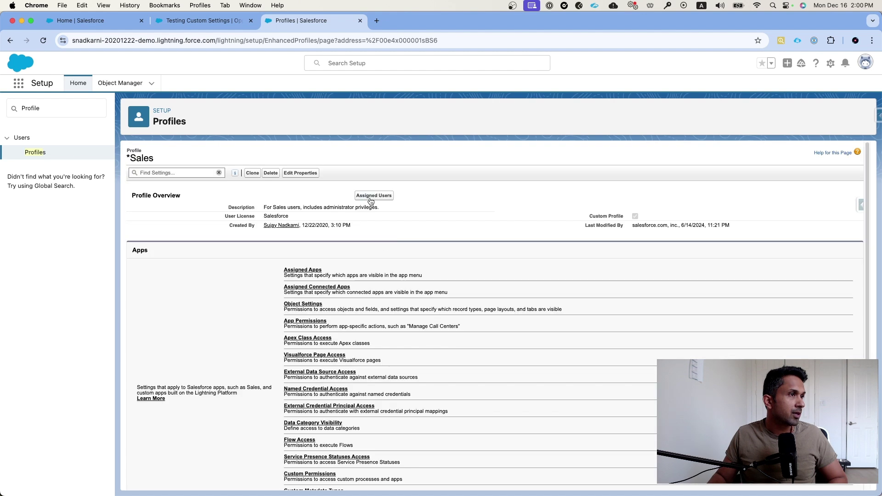
{"action": "left_click", "coordinate": [375, 196]}
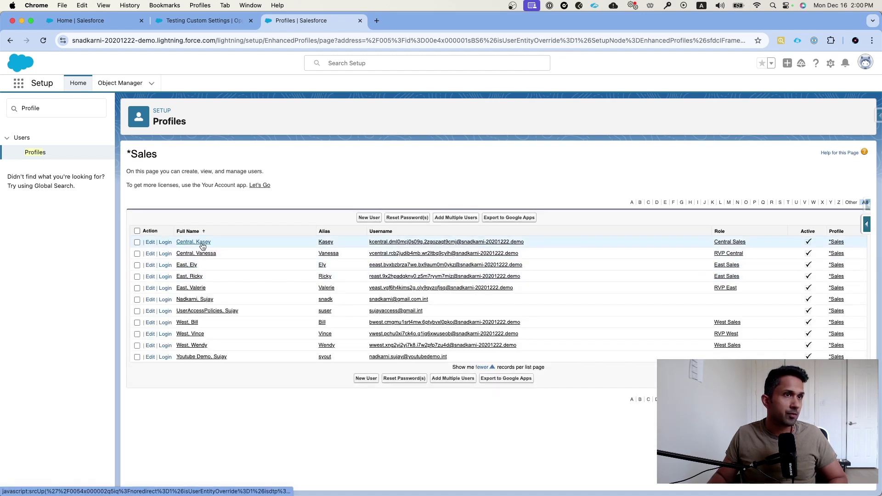
{"action": "left_click", "coordinate": [167, 241]}
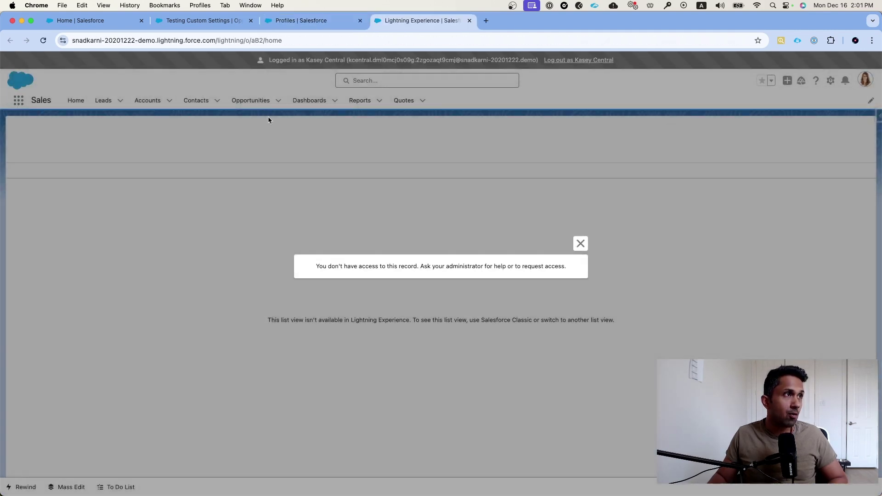
Start a new Simple opportunity from the Opportunities list as the Sales user
{"action": "left_click", "coordinate": [574, 242]}
{"action": "left_click", "coordinate": [246, 101]}
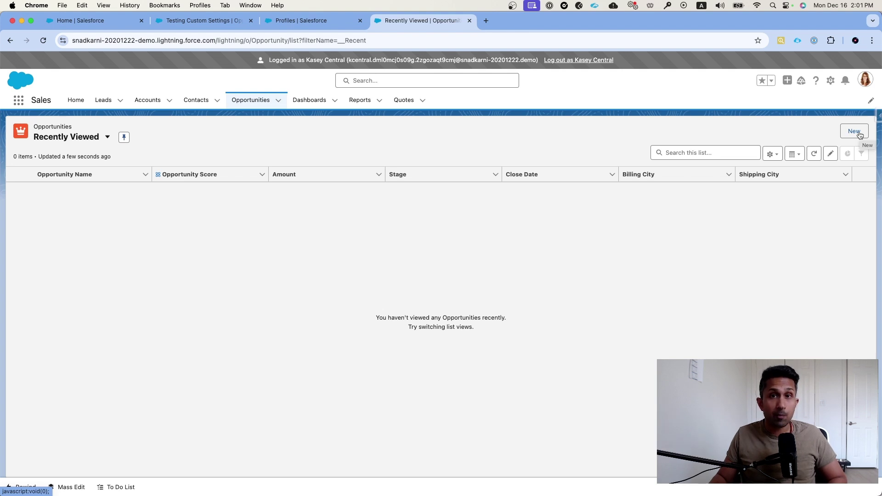
{"action": "left_click", "coordinate": [854, 132]}
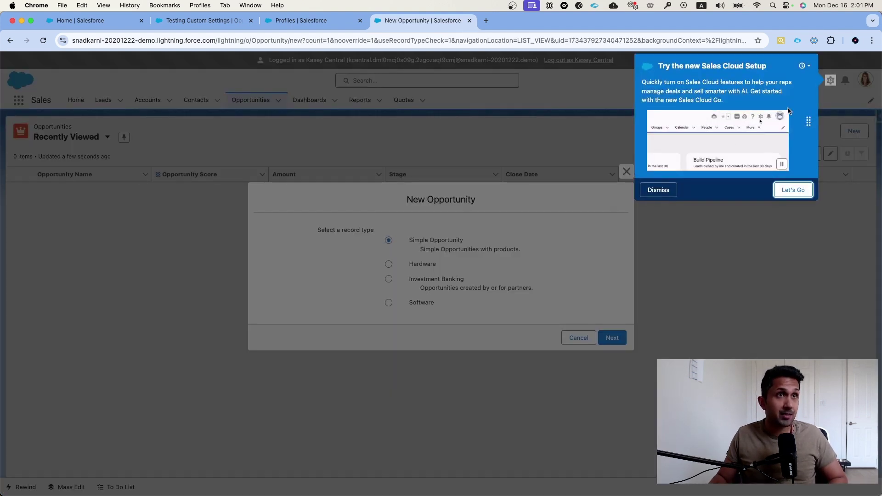
{"action": "left_click", "coordinate": [658, 189]}
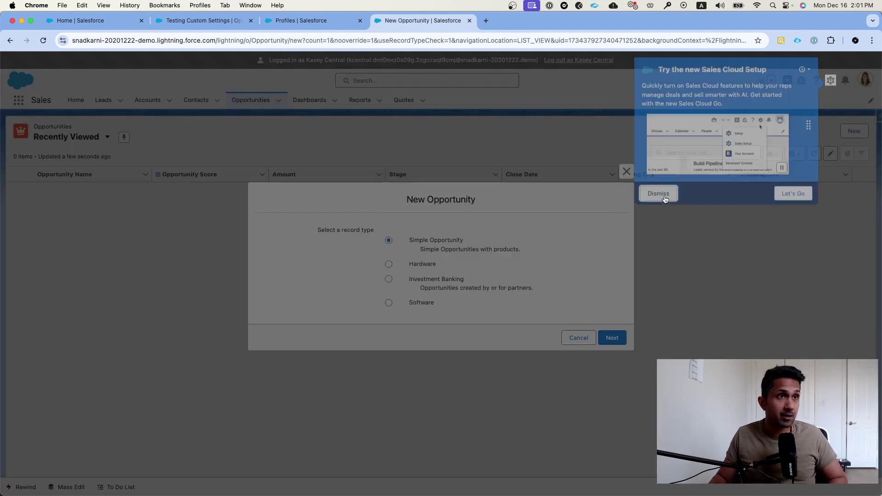
{"action": "left_click", "coordinate": [612, 338]}
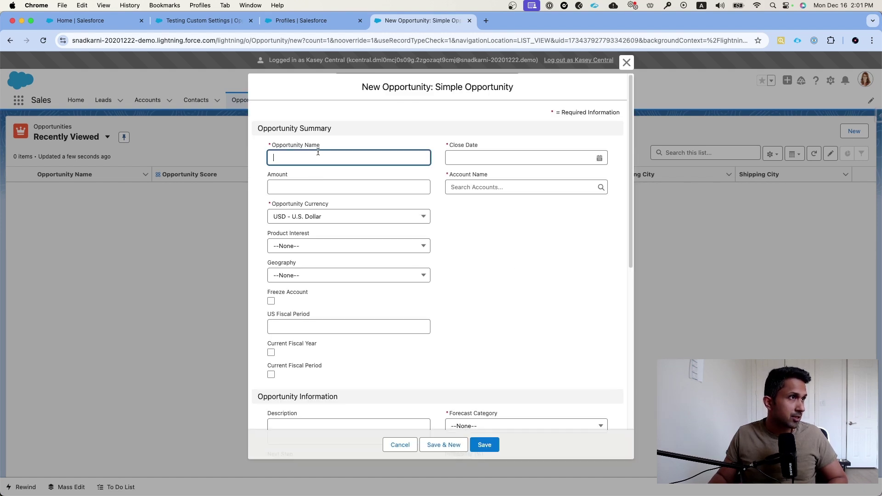
Enter the opportunity name and set the close date to 12/27/2024
{"action": "left_click", "coordinate": [317, 151]}
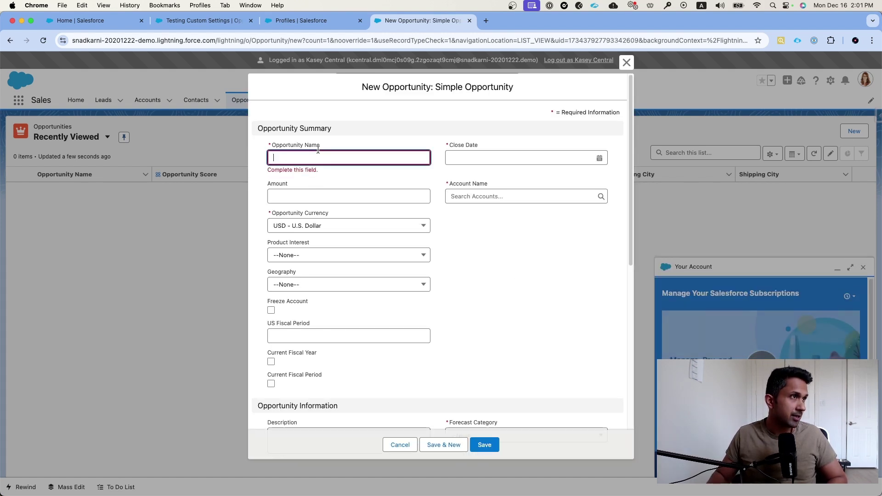
{"action": "type", "text": "TEsting as Kasey"}
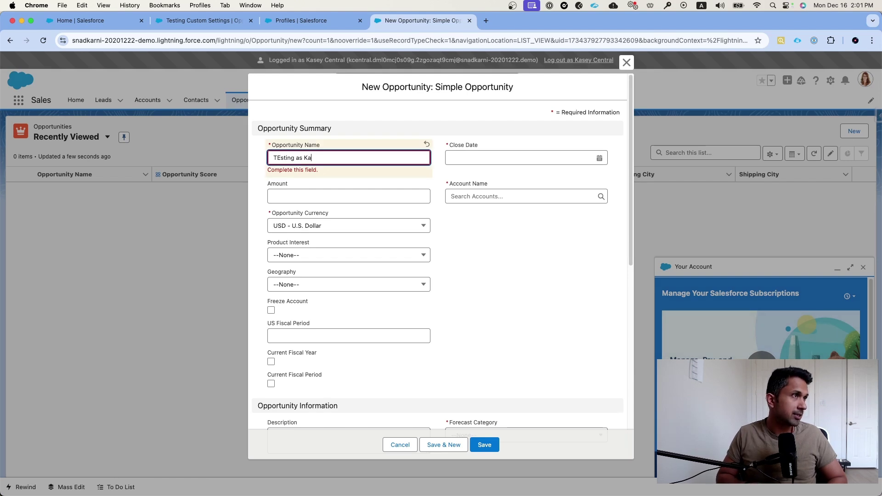
{"action": "left_click", "coordinate": [597, 157]}
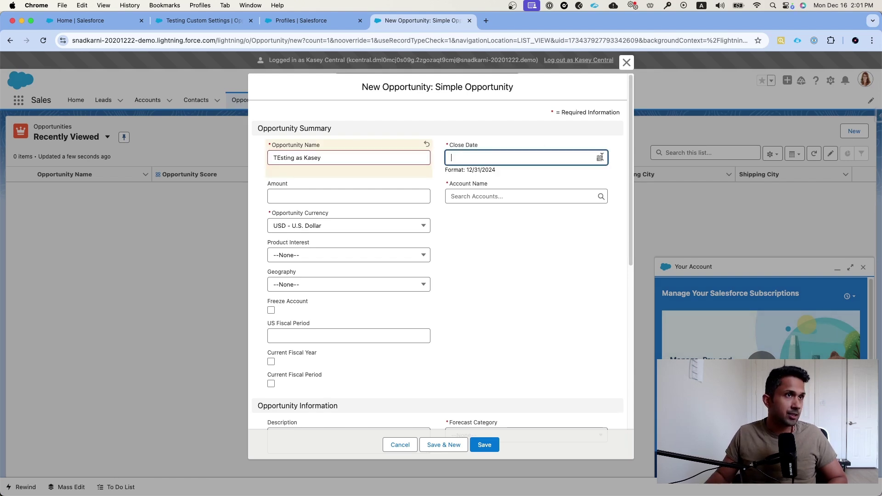
{"action": "left_click", "coordinate": [581, 263]}
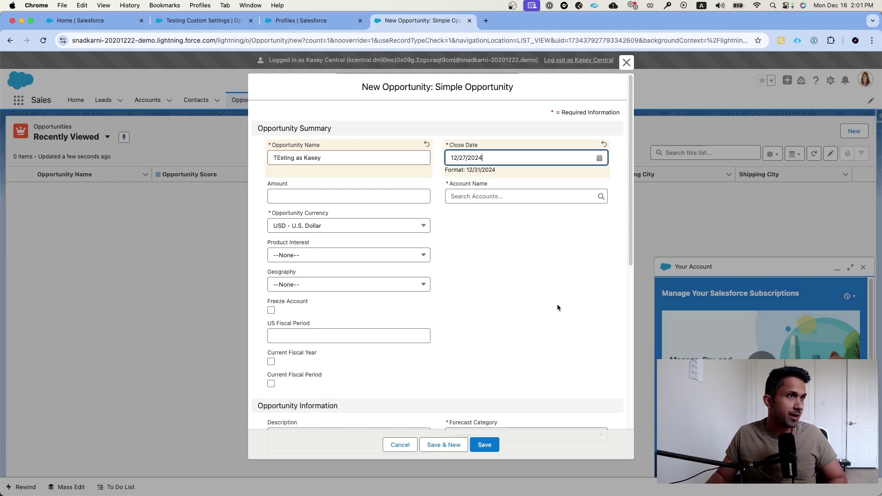
Create and save a new standard account for the opportunity from the lookup
{"action": "left_click", "coordinate": [491, 186]}
{"action": "left_click", "coordinate": [530, 238]}
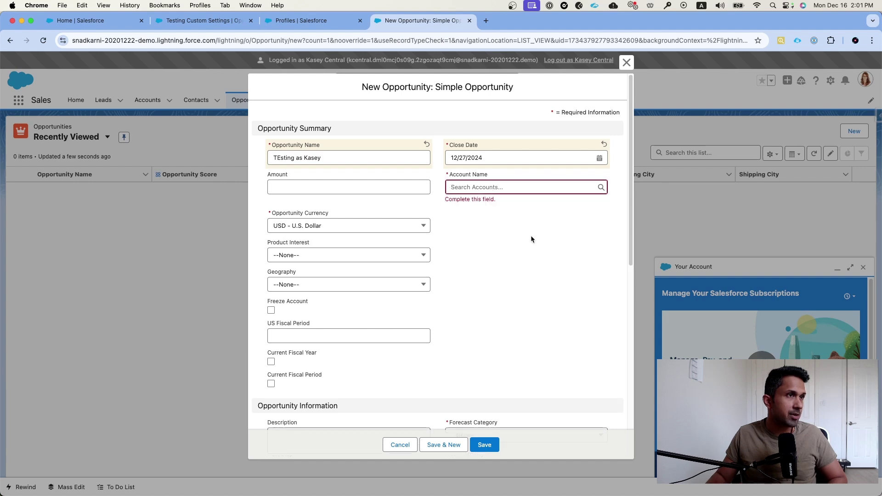
{"action": "left_click", "coordinate": [491, 188]}
{"action": "left_click", "coordinate": [493, 205]}
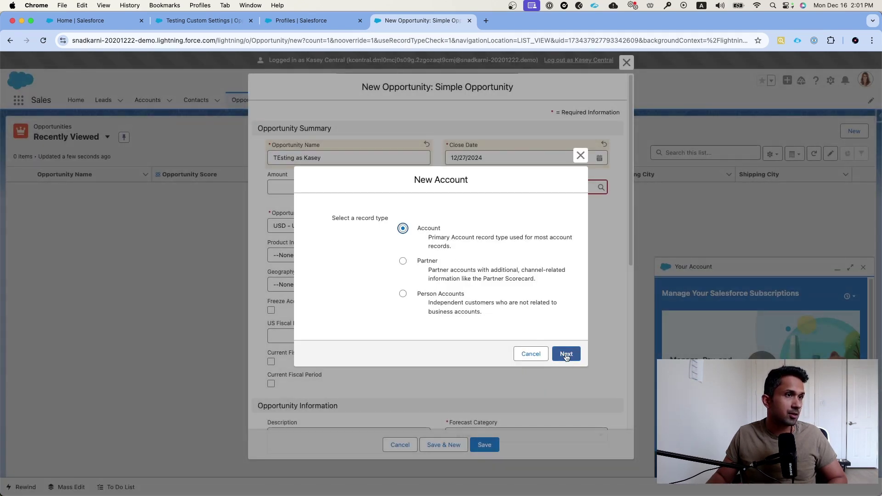
{"action": "left_click", "coordinate": [566, 355]}
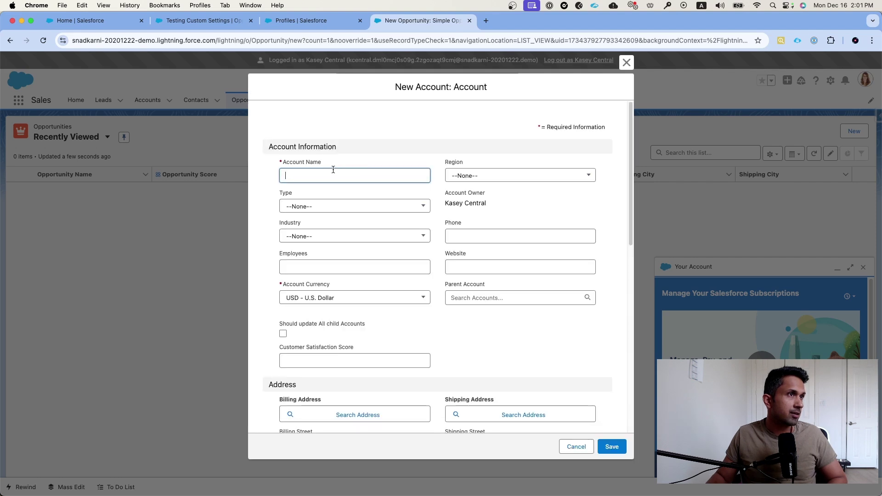
{"action": "left_click", "coordinate": [327, 175]}
{"action": "type", "text": "KAsey Account"}
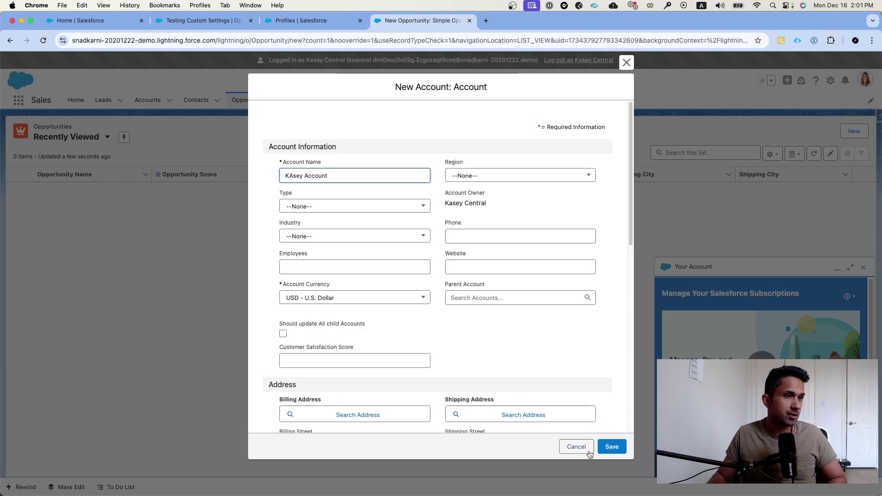
{"action": "left_click", "coordinate": [611, 446]}
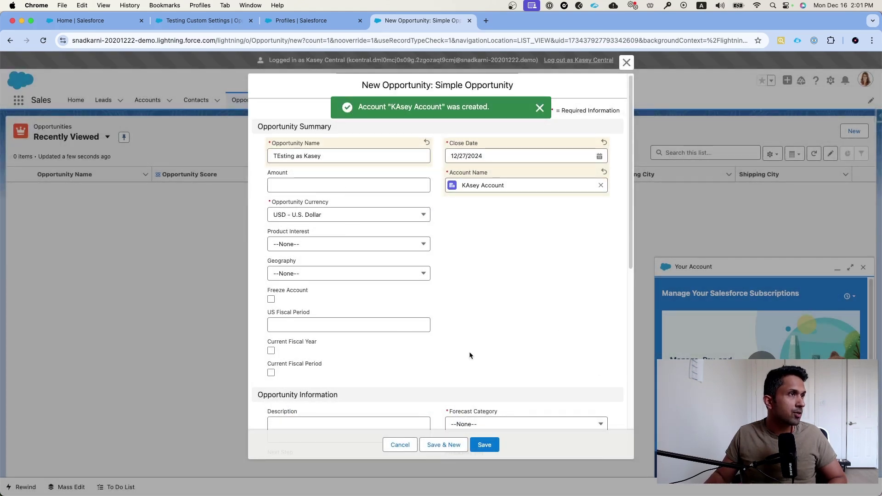
Set Stage to Qualification and save, triggering 'Type field cannot be blank'
{"action": "scroll", "coordinate": [469, 351], "scroll_direction": "down", "scroll_amount": 6}
{"action": "scroll", "coordinate": [479, 341], "scroll_direction": "down", "scroll_amount": 3}
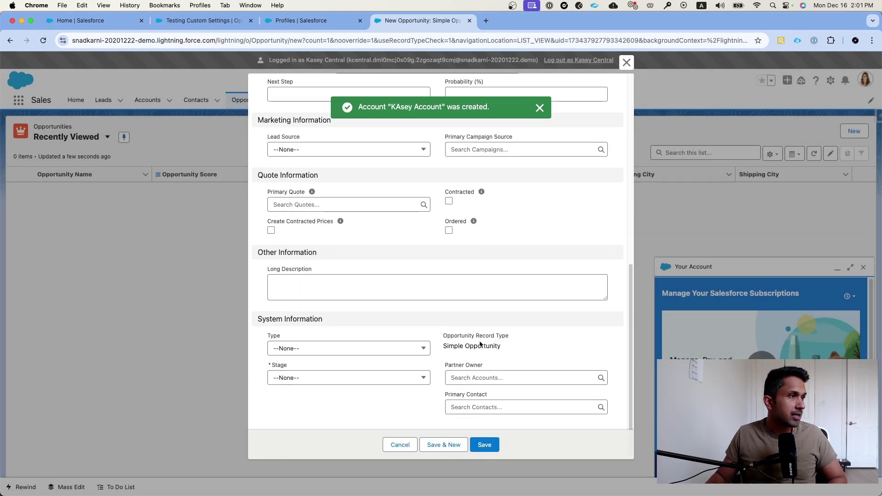
{"action": "left_click", "coordinate": [316, 377]}
{"action": "left_click", "coordinate": [313, 283]}
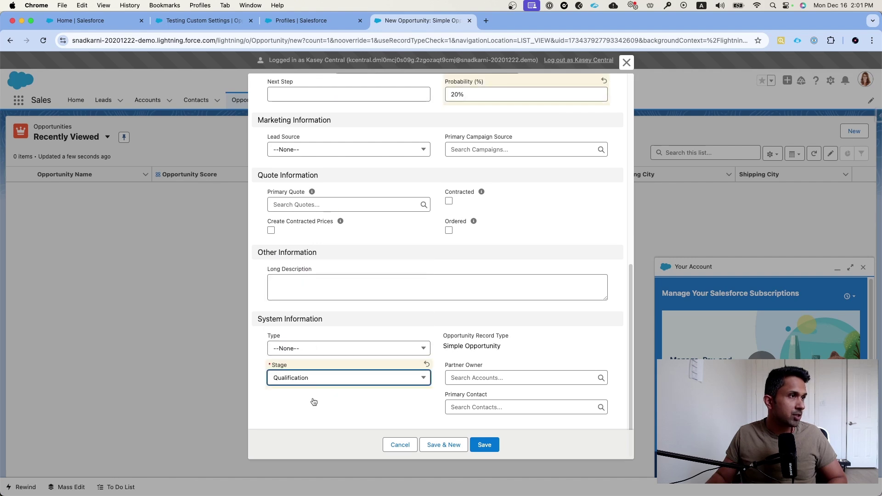
{"action": "left_click", "coordinate": [484, 445]}
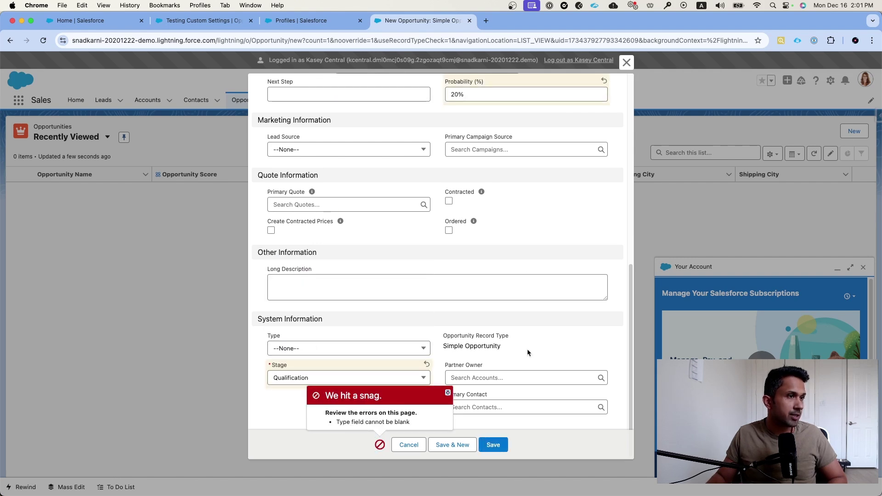
{"action": "left_click_drag", "start_coordinate": [409, 422], "coordinate": [339, 422]}
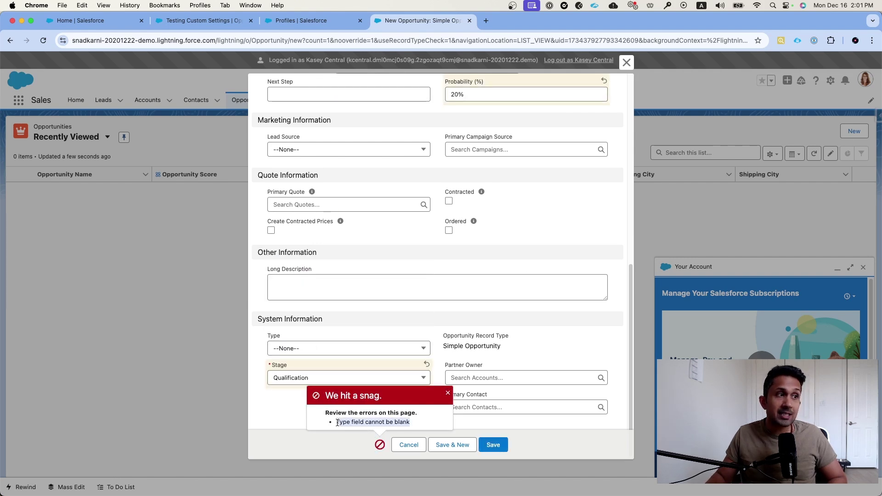